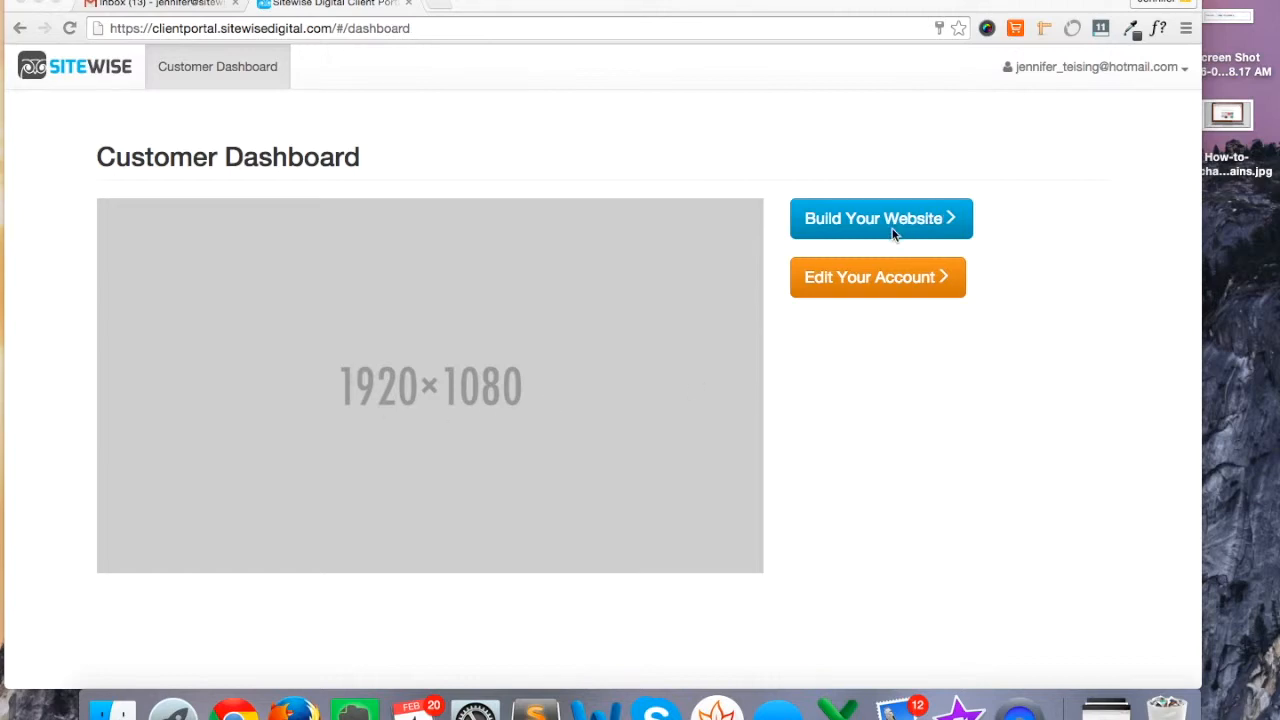
# Open the account profile page from the Customer Dashboard's Edit Your Account button
pyautogui.click(887, 291)
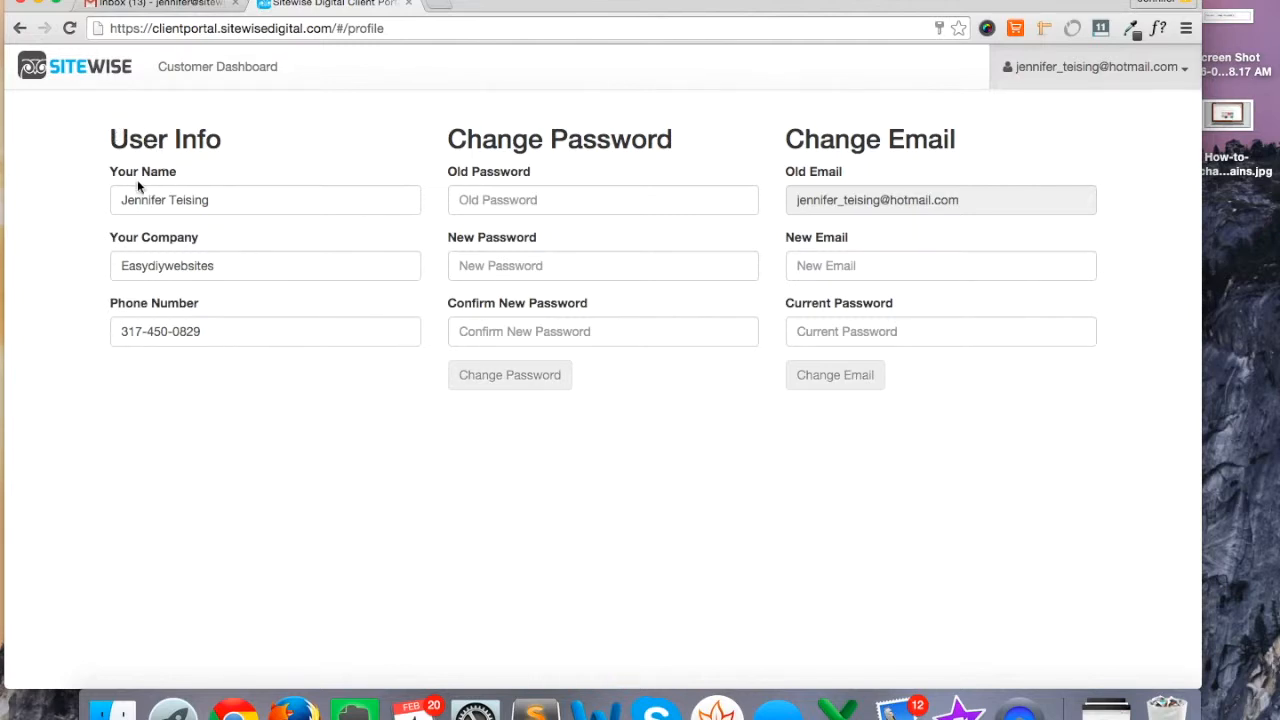
# Try a different name in Your Name, restore the original, and return to the Customer Dashboard
pyautogui.moveTo(122, 203); pyautogui.dragTo(274, 212)
pyautogui.write('My name')
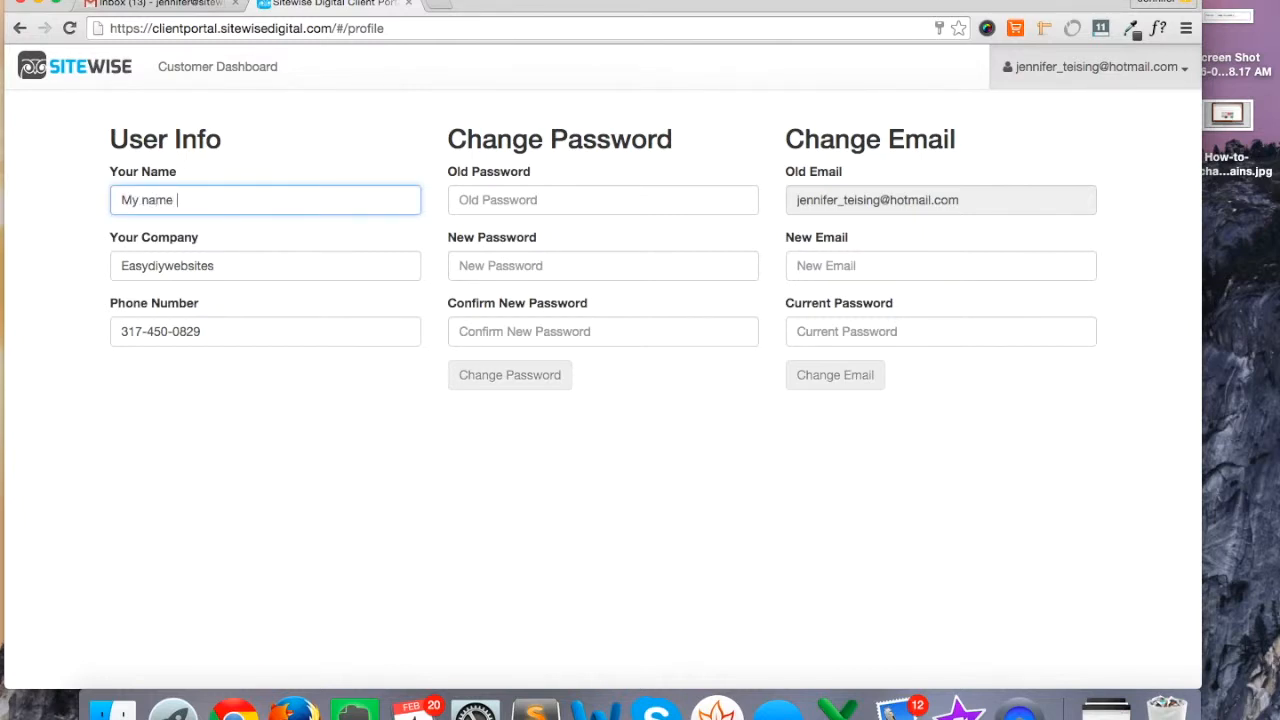
pyautogui.click(352, 428)
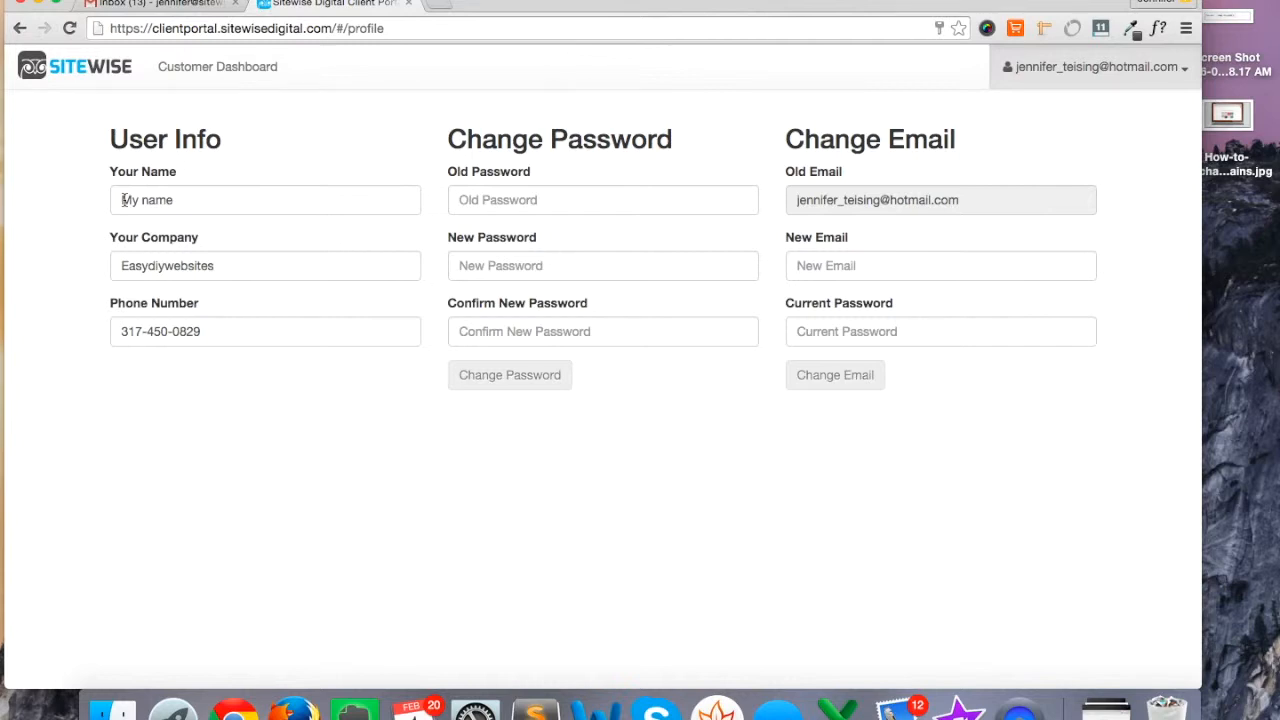
pyautogui.moveTo(192, 198); pyautogui.dragTo(120, 198)
pyautogui.write('Jennifer Teising')
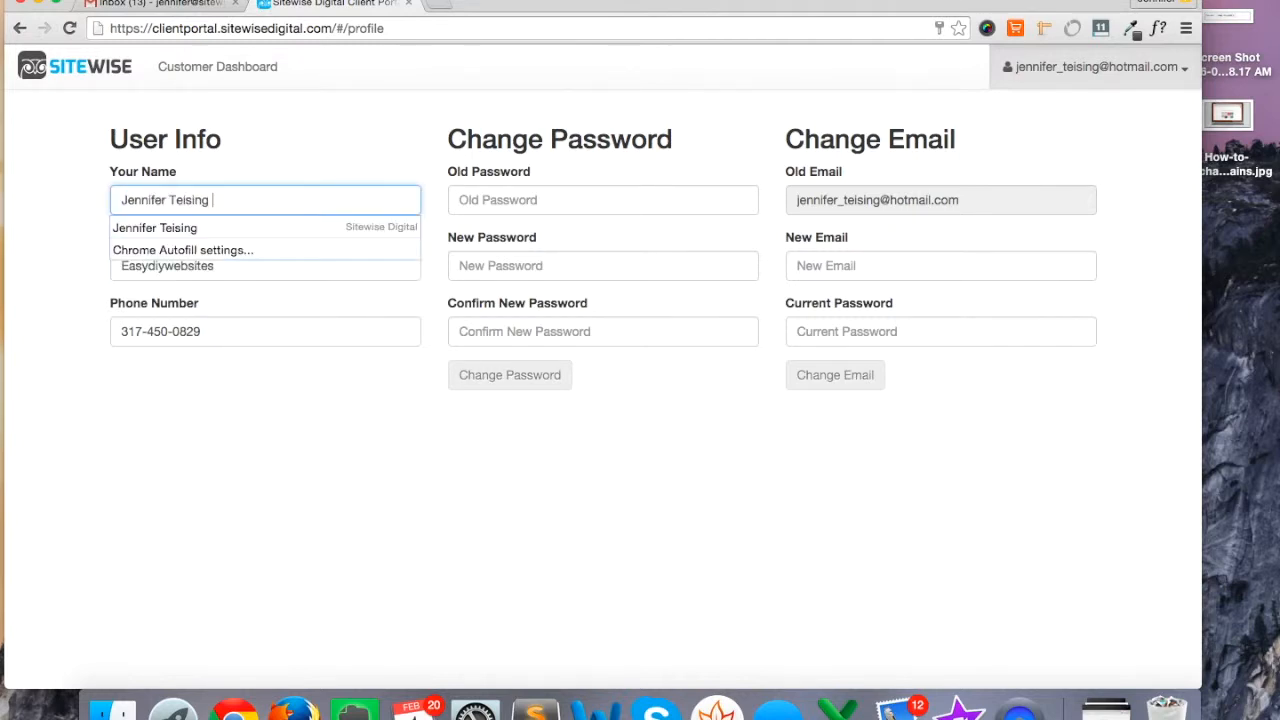
pyautogui.click(42, 351)
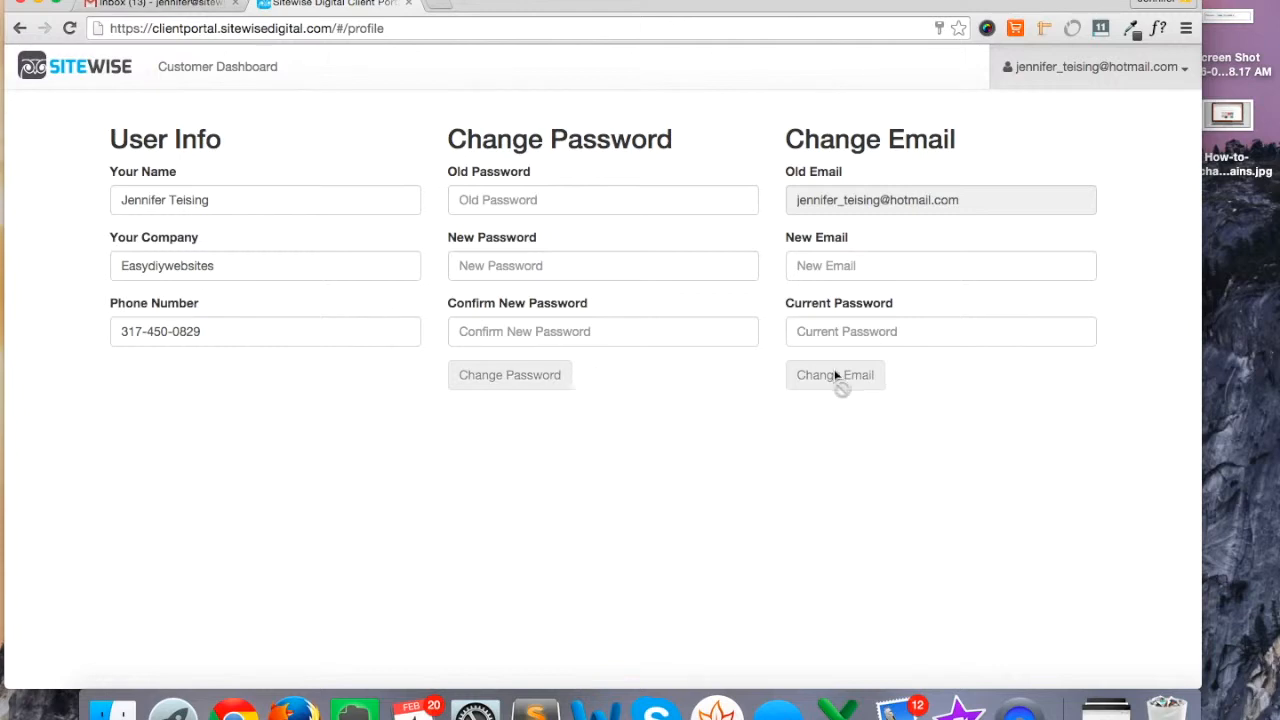
pyautogui.click(196, 70)
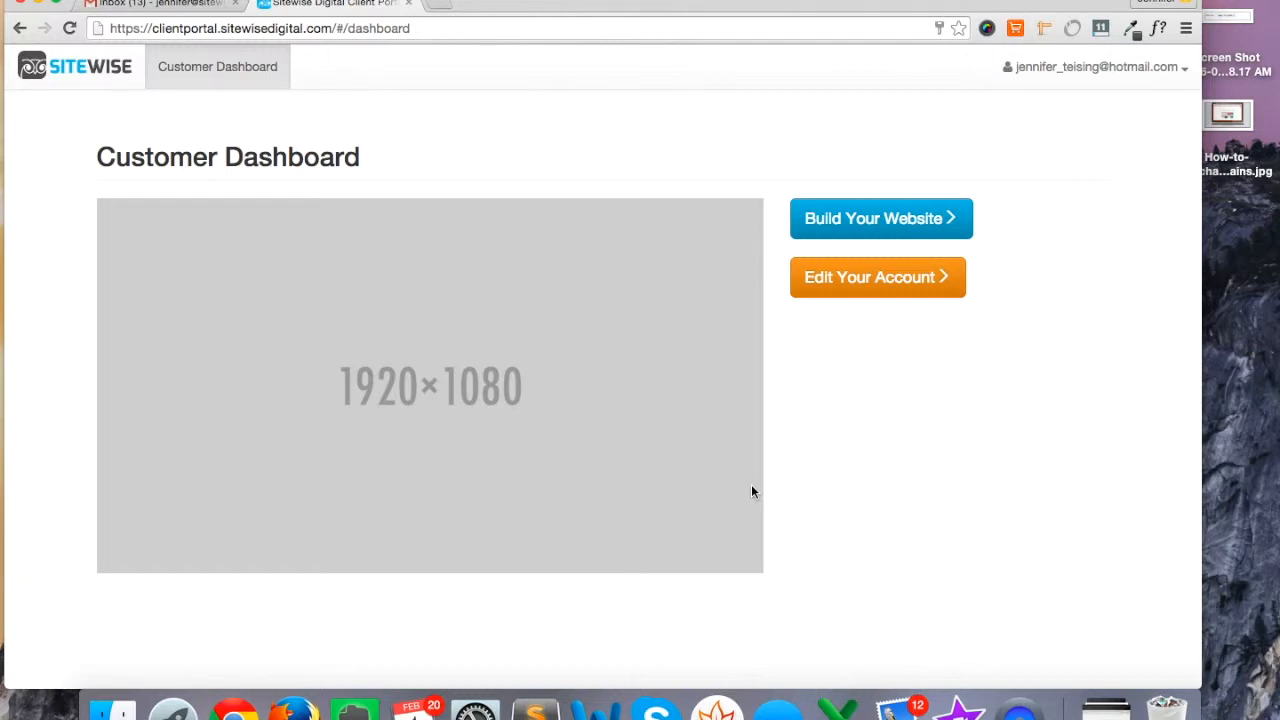
# Start Build Your Website and read the help for Company Name, Year Established and Domain Registrar
pyautogui.click(890, 218)
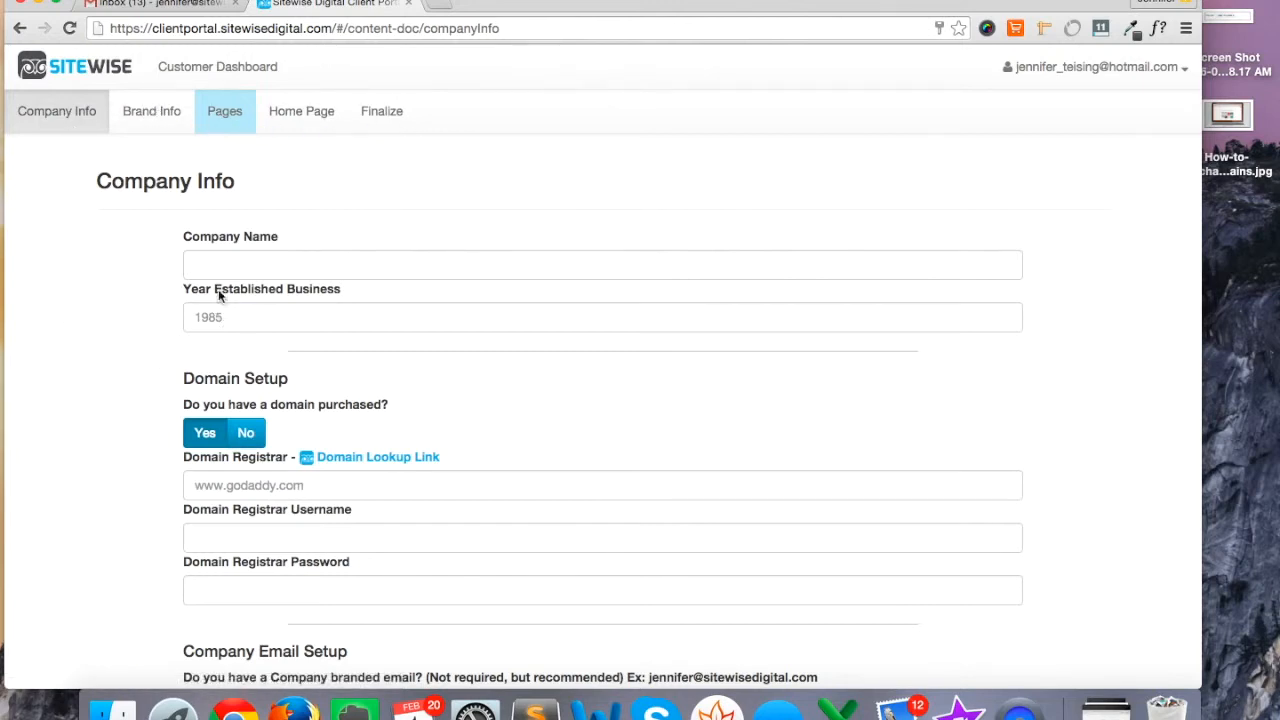
pyautogui.click(222, 263)
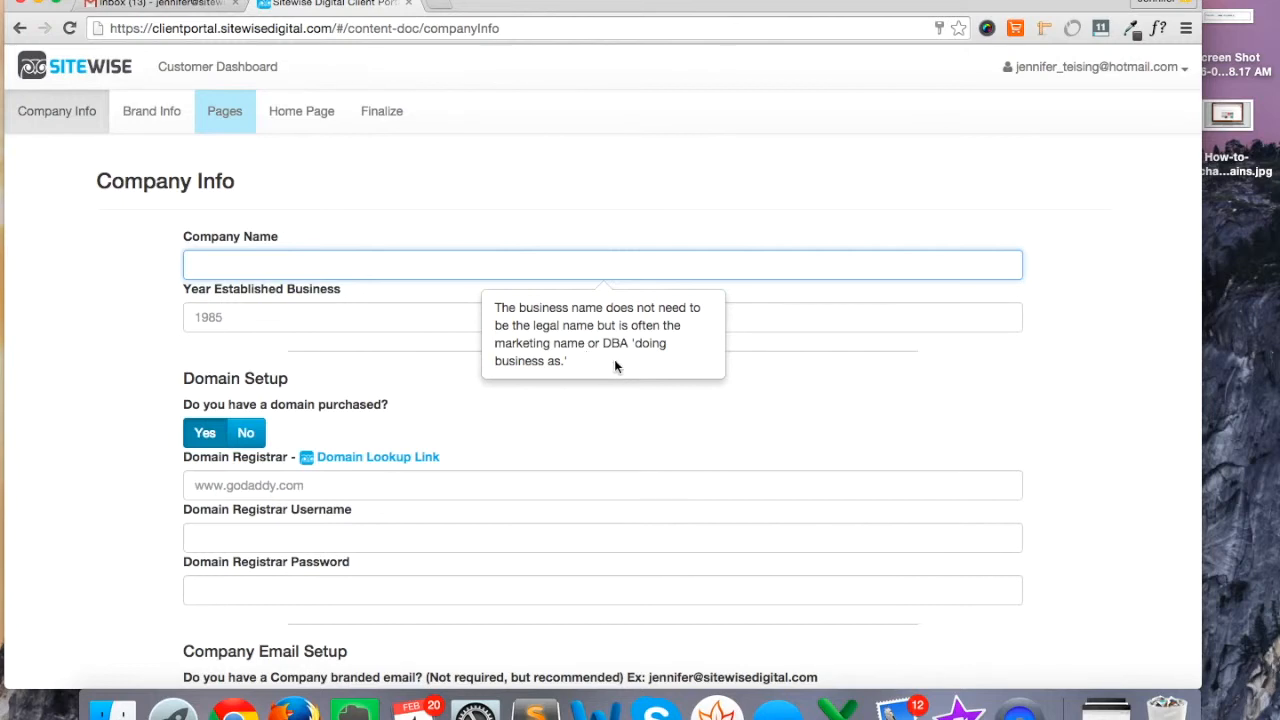
pyautogui.click(266, 317)
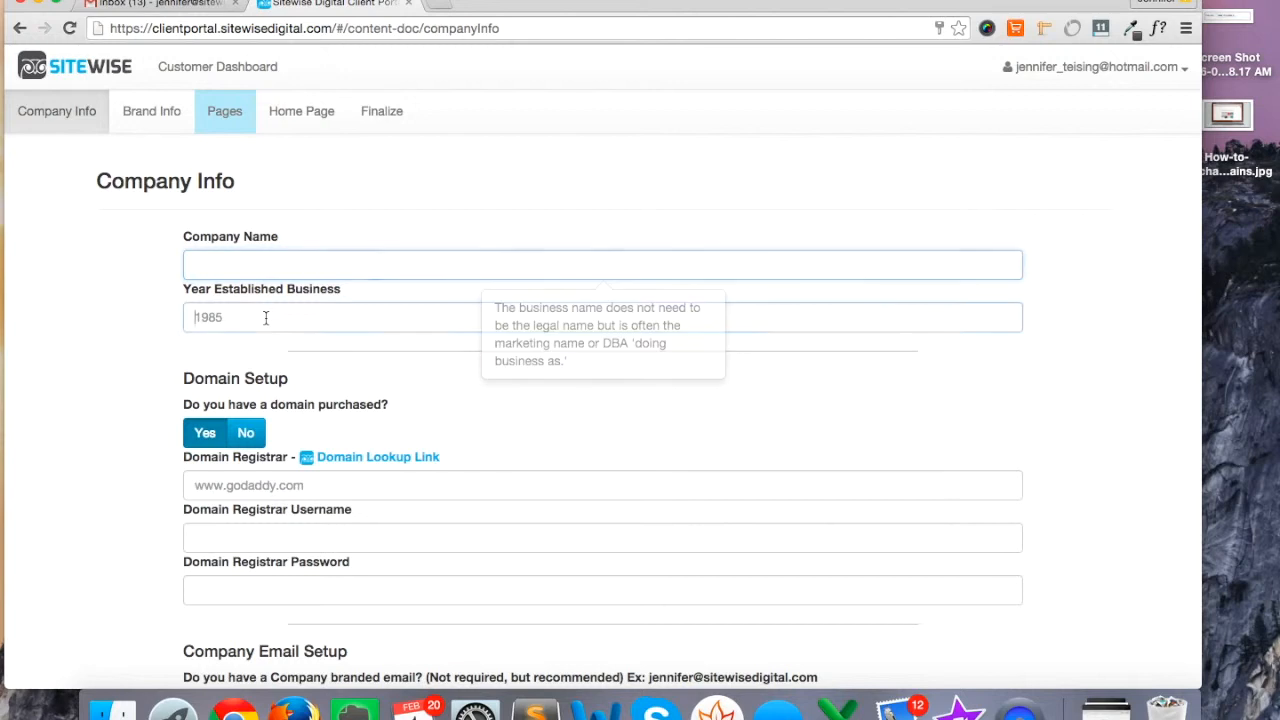
pyautogui.scroll(-1, 265, 316)
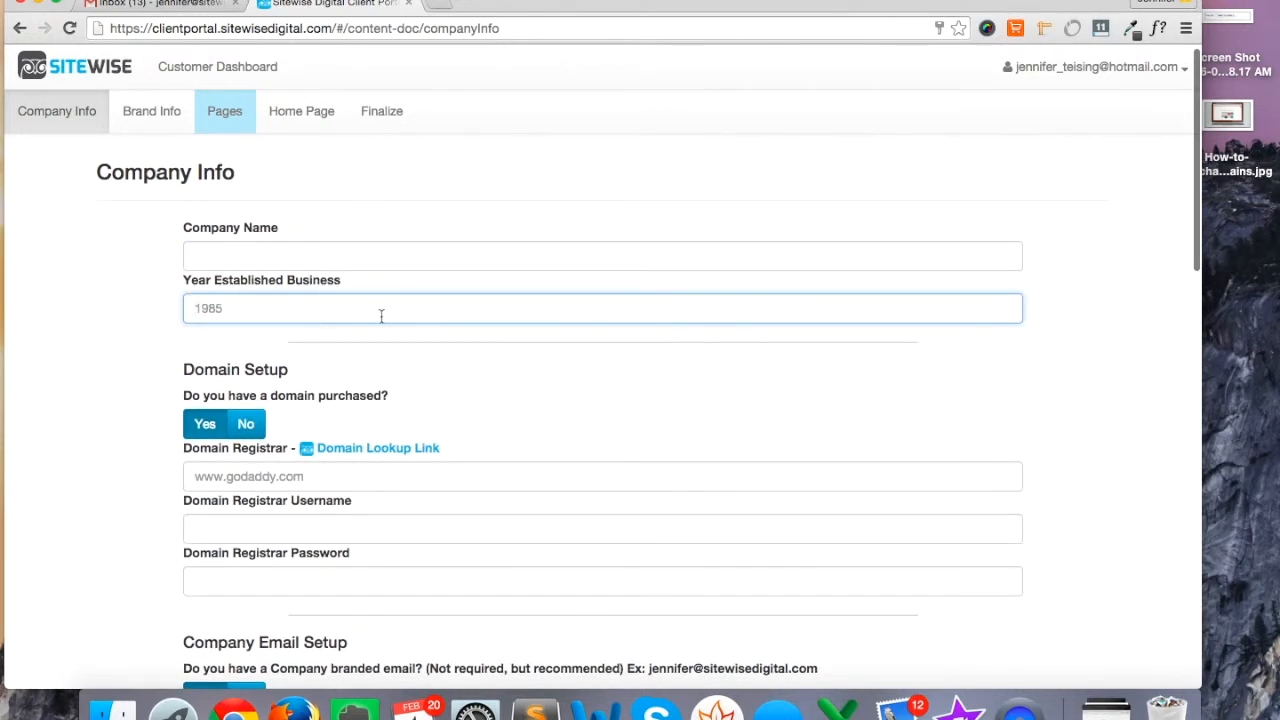
pyautogui.scroll(-3, 380, 318)
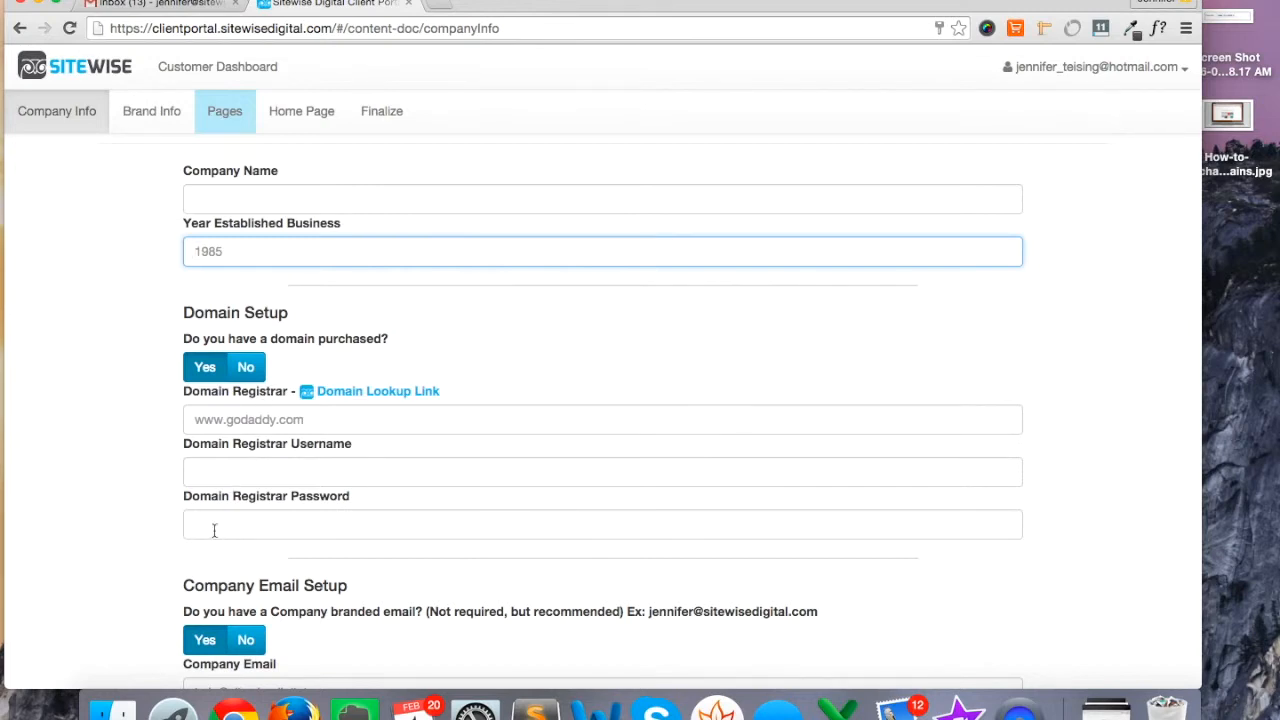
pyautogui.click(344, 412)
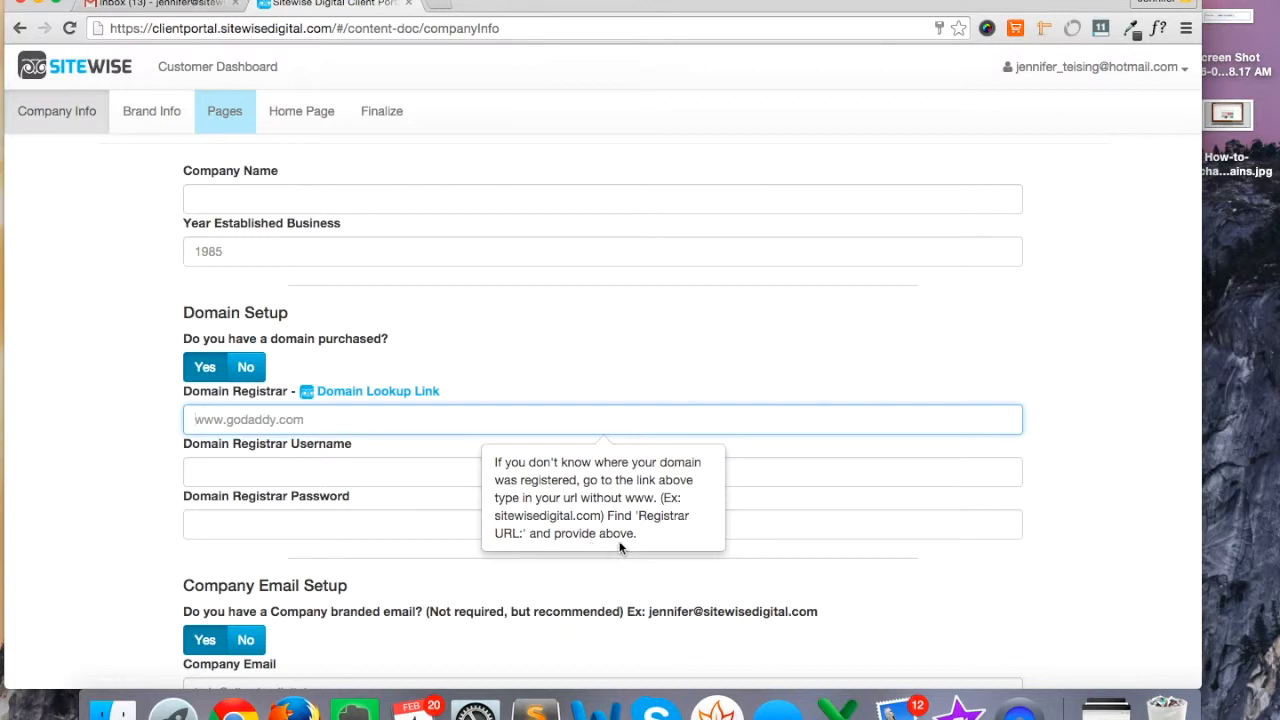
pyautogui.click(213, 420)
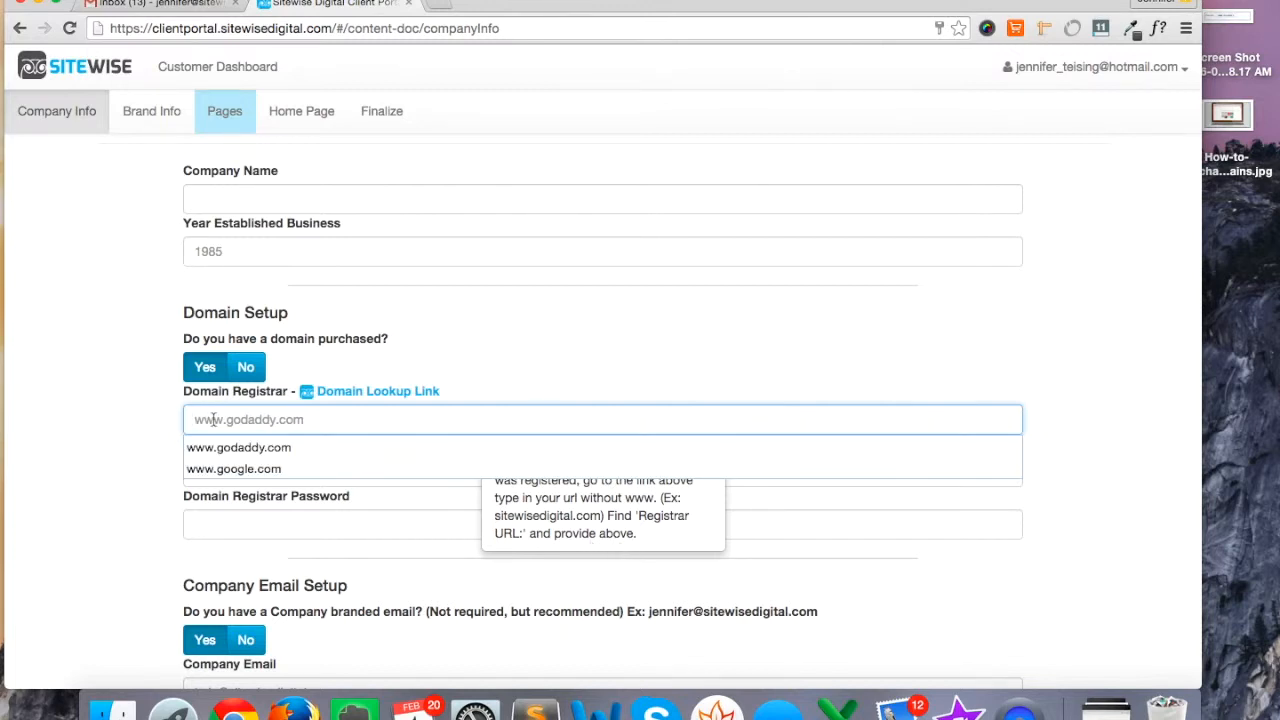
pyautogui.click(176, 420)
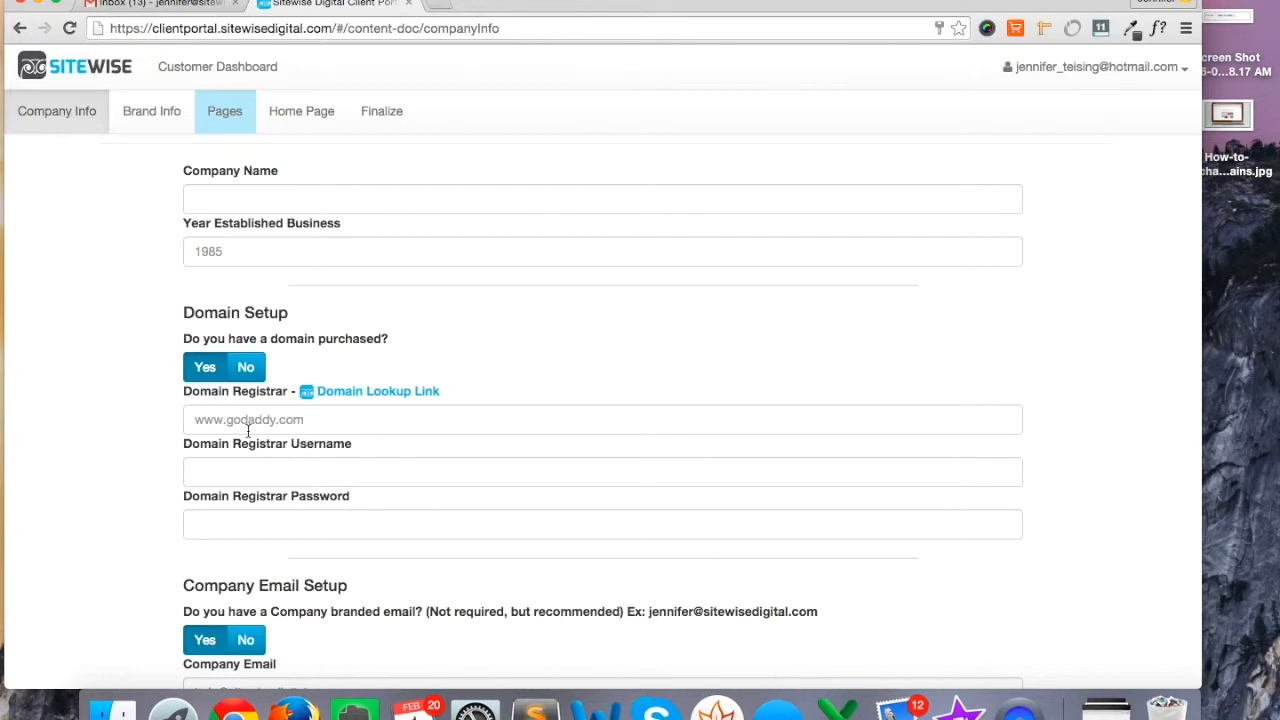
# Answer No to having a purchased domain and Yes to having a Google account
pyautogui.click(263, 368)
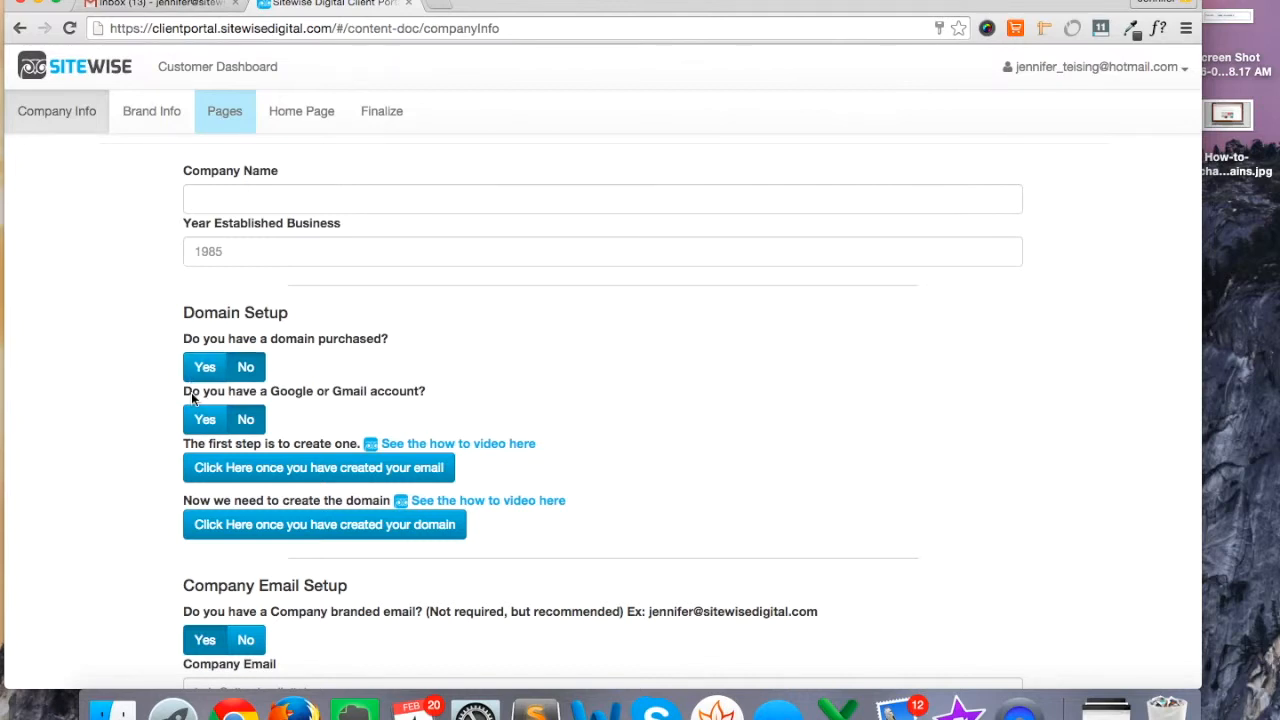
pyautogui.click(202, 422)
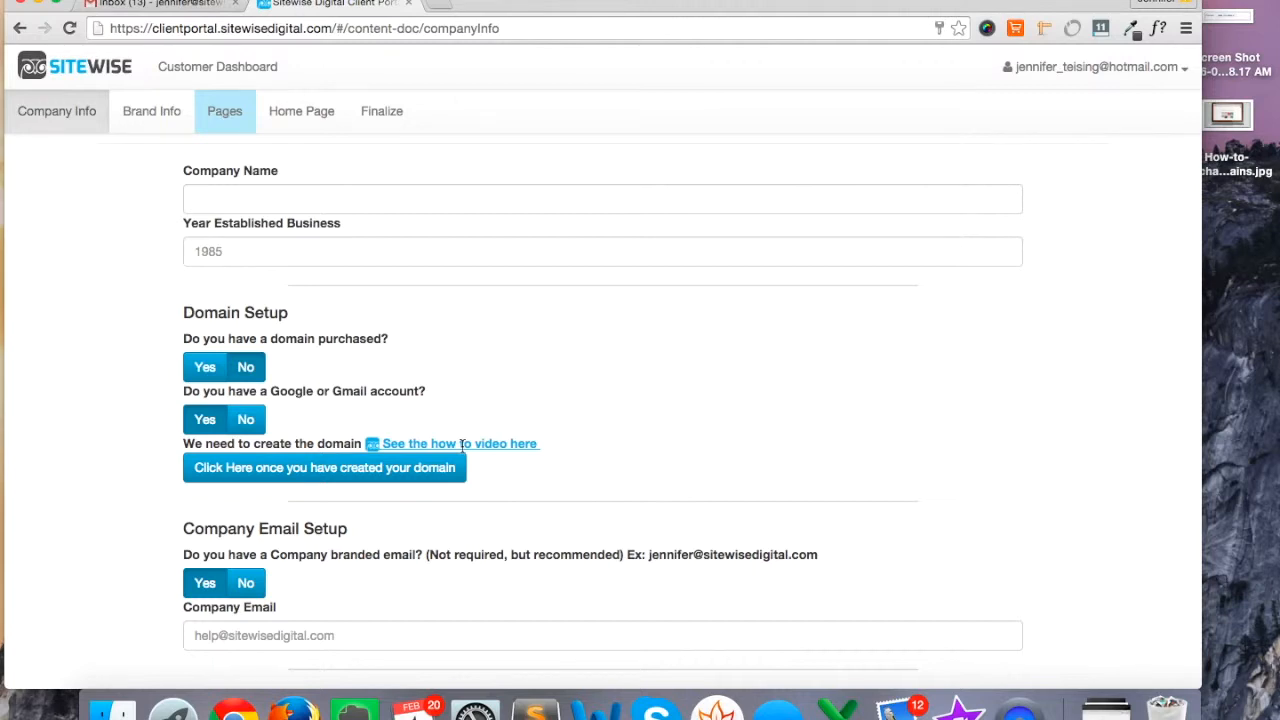
pyautogui.click(246, 420)
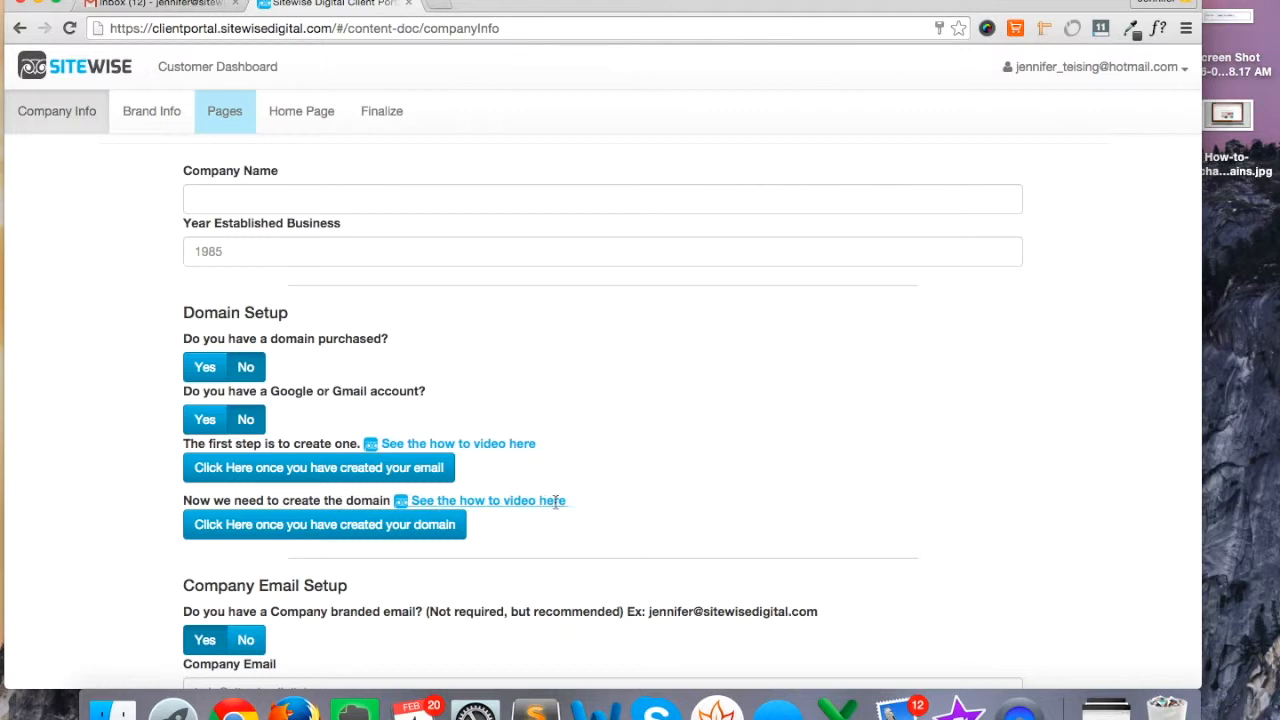
pyautogui.click(201, 419)
pyautogui.scroll(-4, 179, 483)
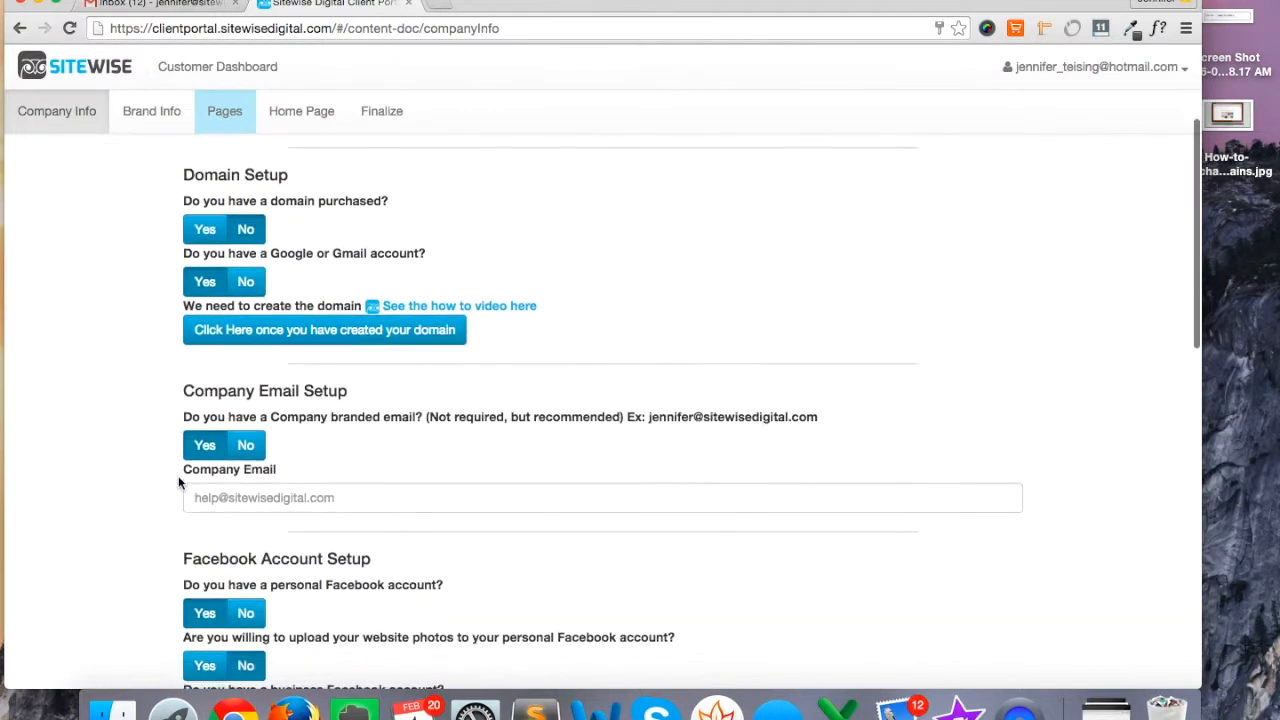
pyautogui.scroll(3, 179, 483)
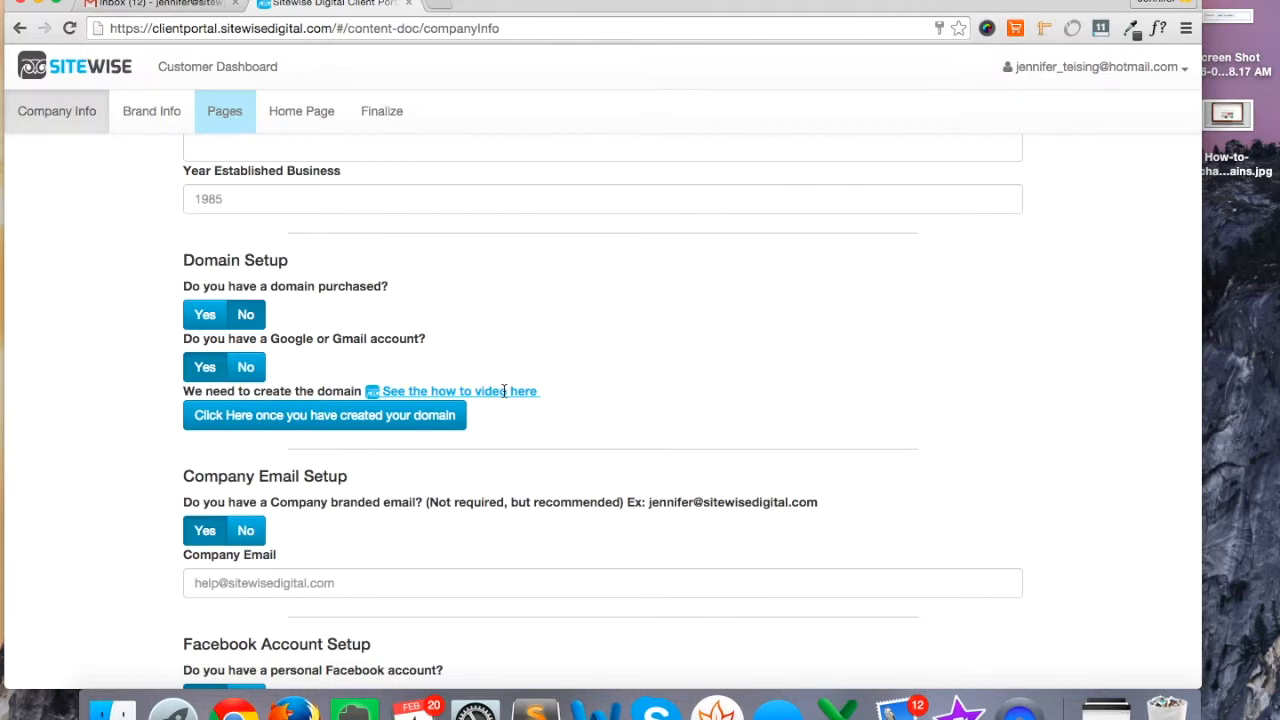
pyautogui.scroll(-8, 503, 391)
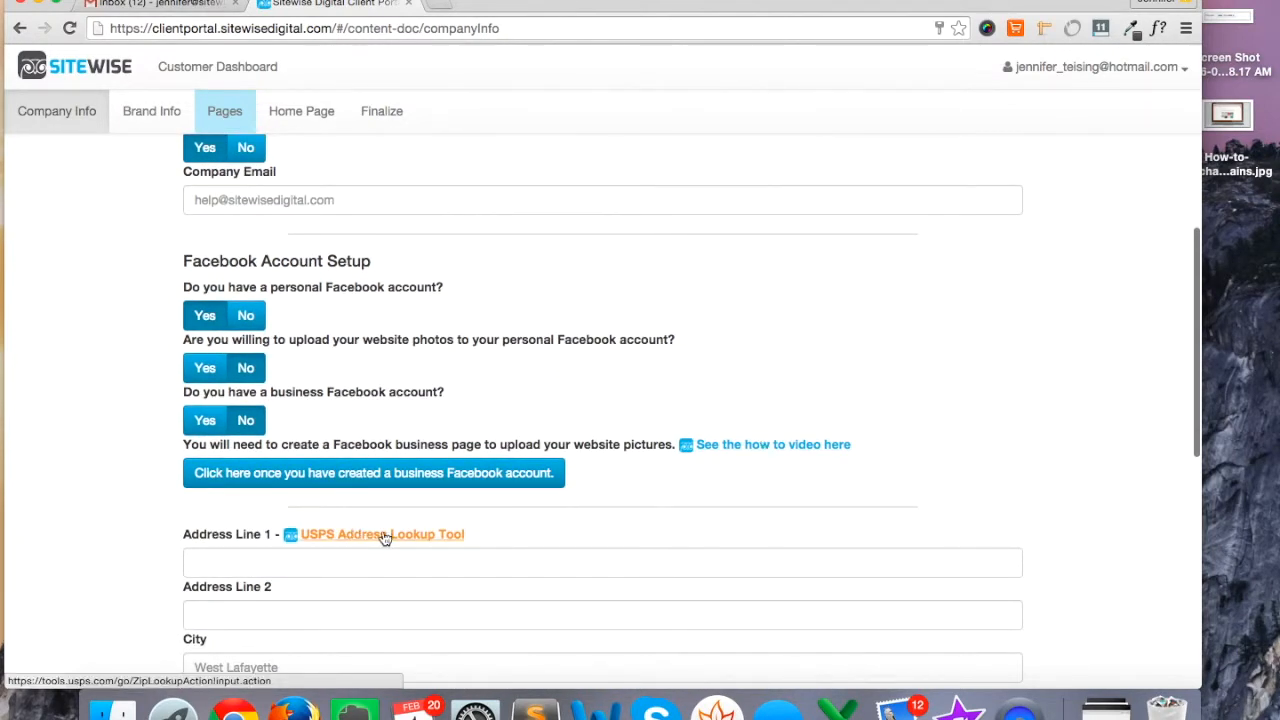
pyautogui.scroll(-4, 421, 541)
pyautogui.scroll(-3, 420, 537)
pyautogui.scroll(15, 420, 534)
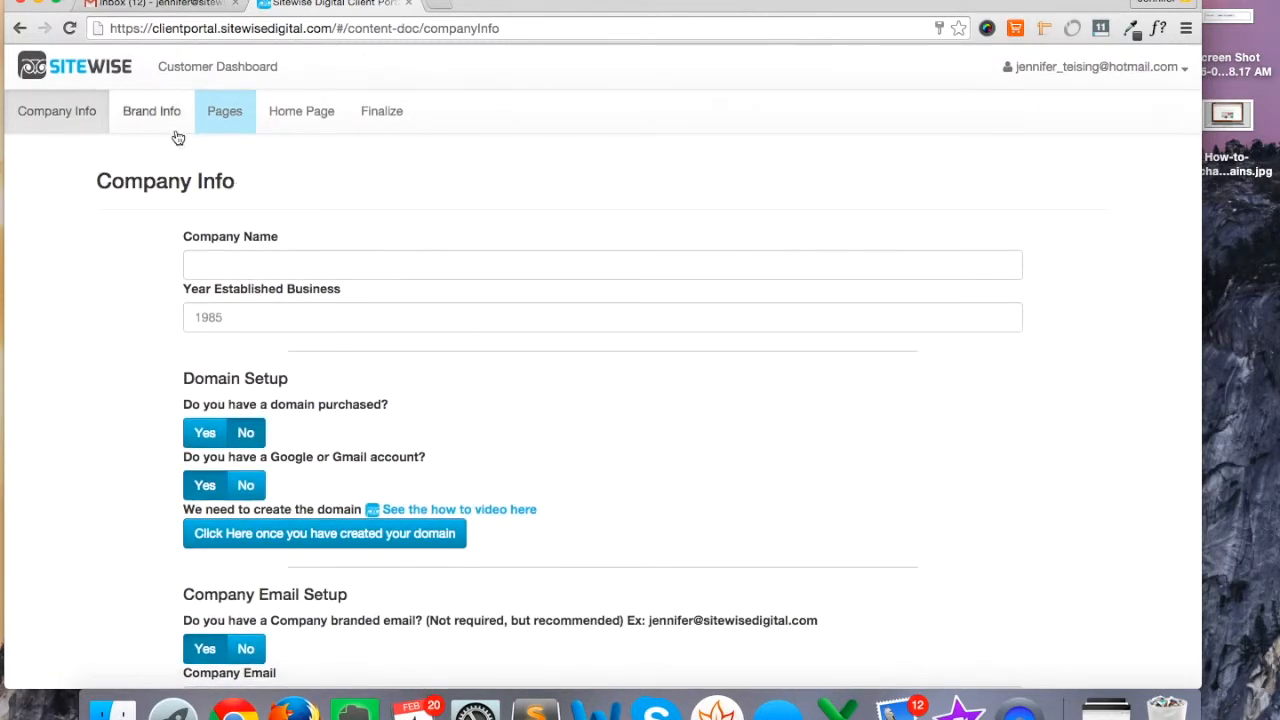
# Scroll to the end of the Company Info form and switch to the Brand Info section
pyautogui.scroll(-15, 380, 326)
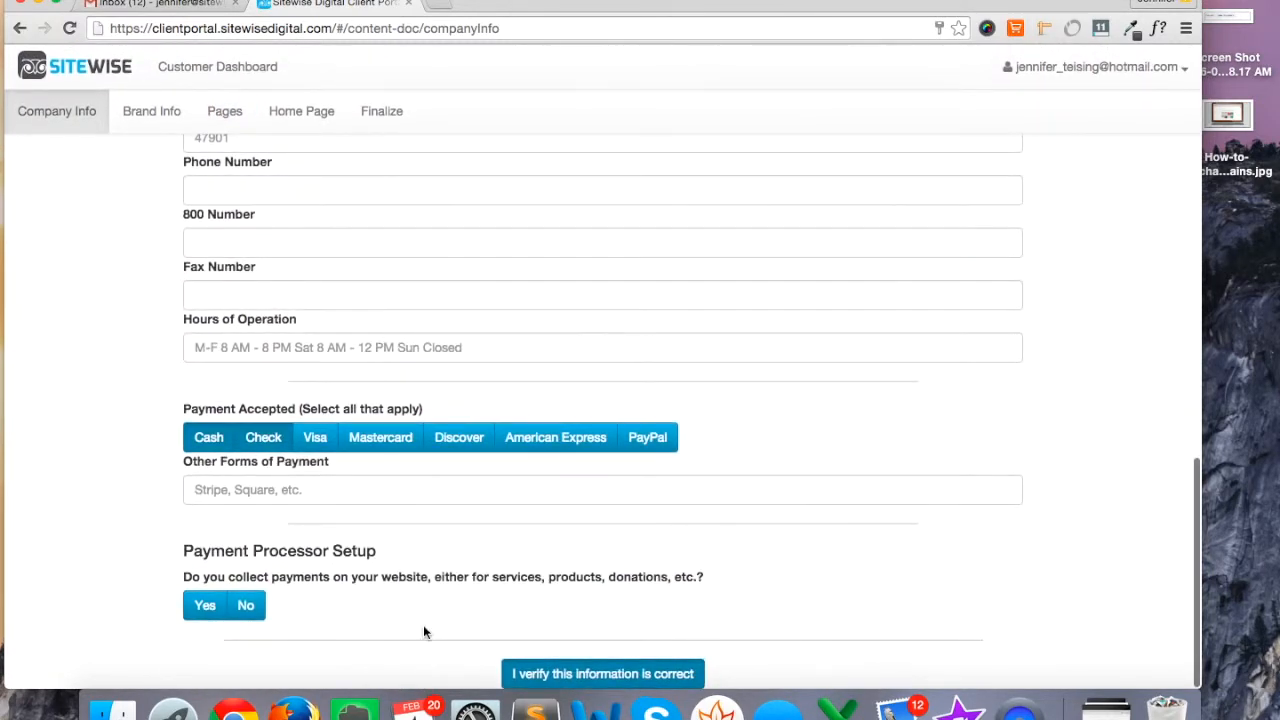
pyautogui.moveTo(570, 679)
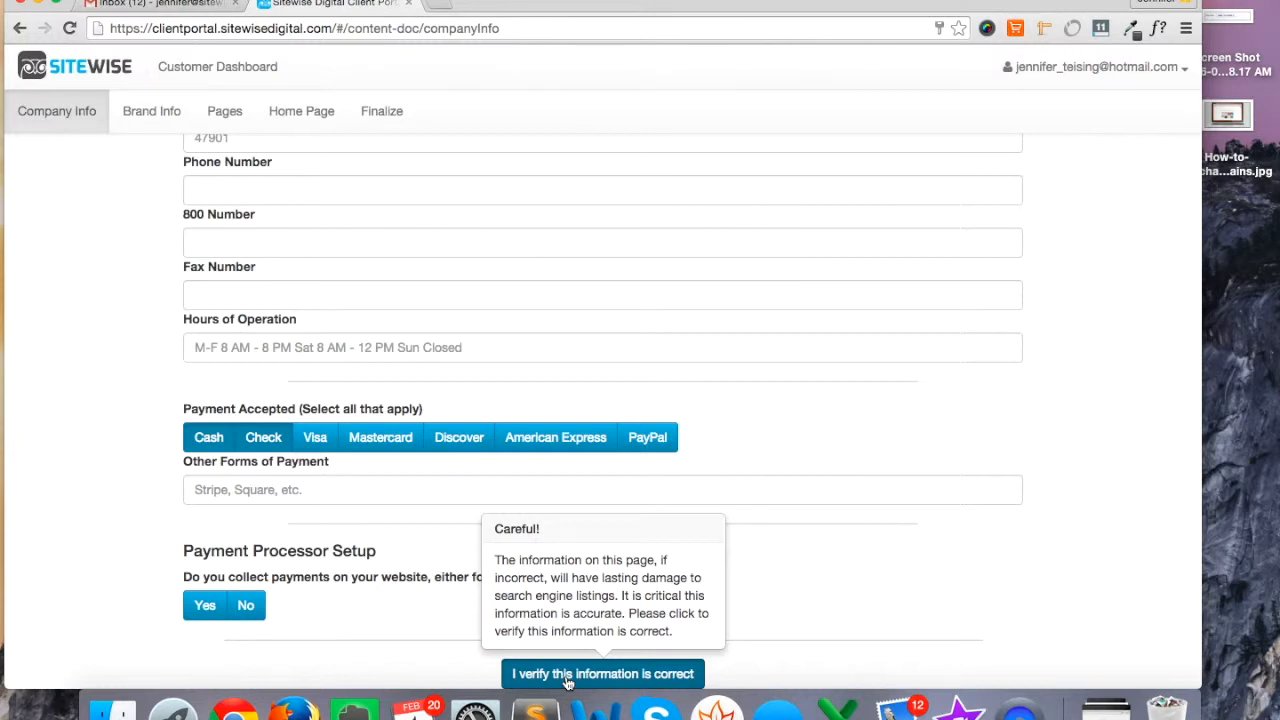
pyautogui.click(151, 113)
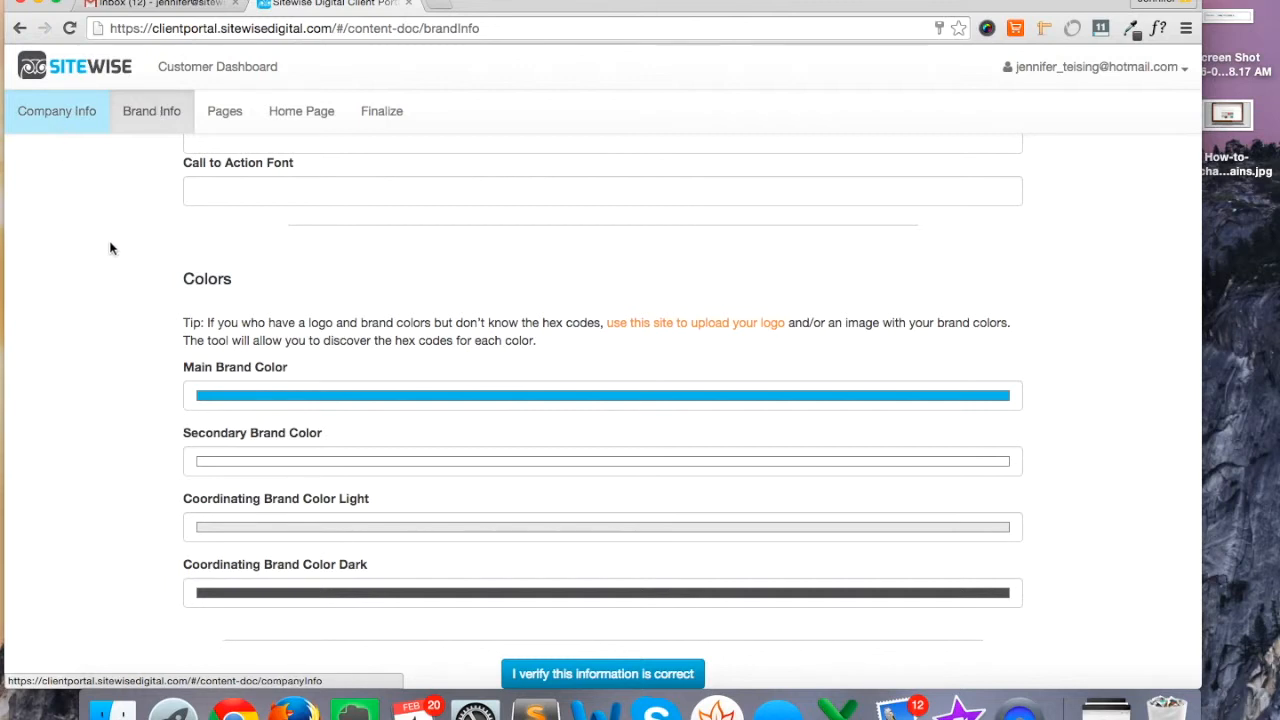
# Look over the Brand Info colors and go to the Website Pages selection
pyautogui.scroll(15, 181, 228)
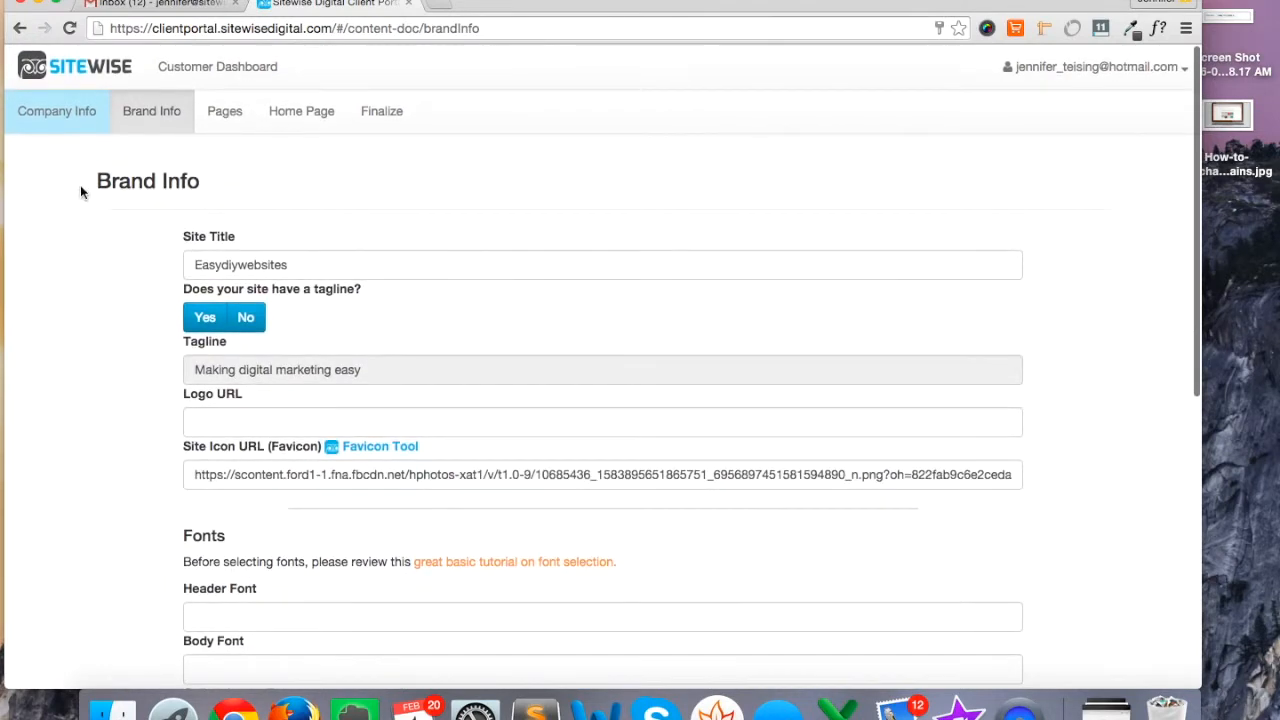
pyautogui.scroll(-2, 266, 593)
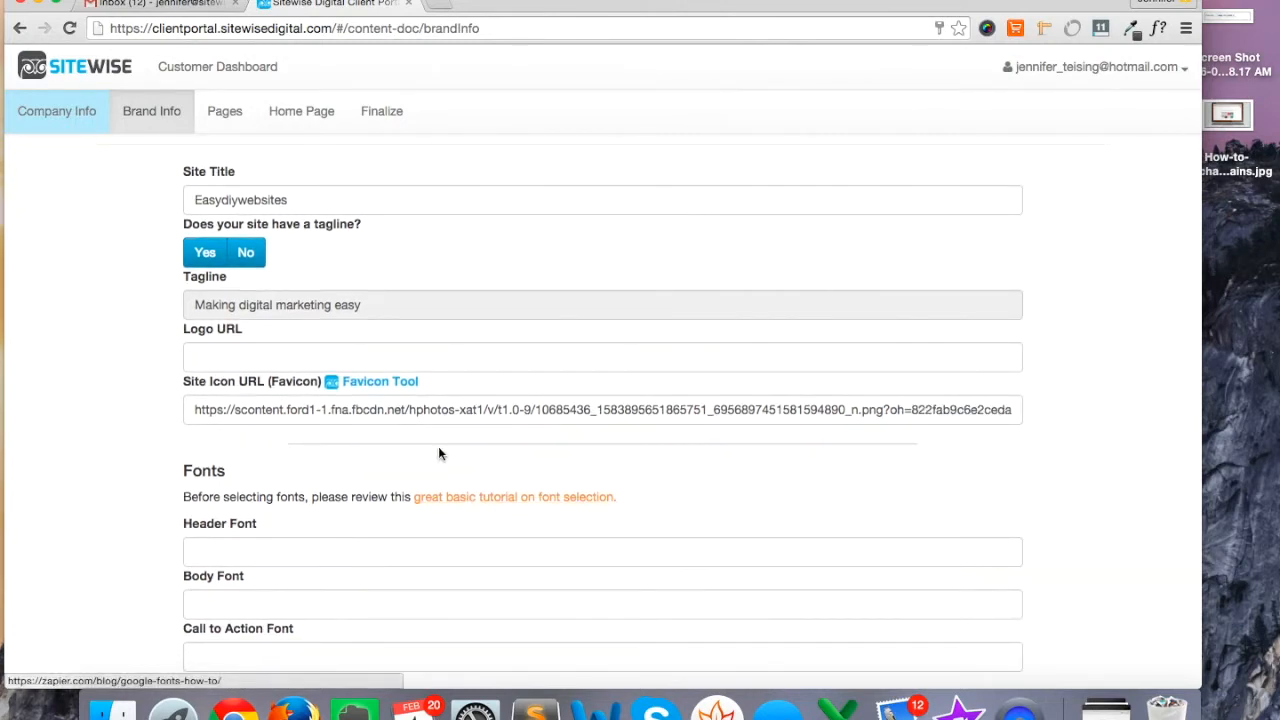
pyautogui.scroll(2, 290, 352)
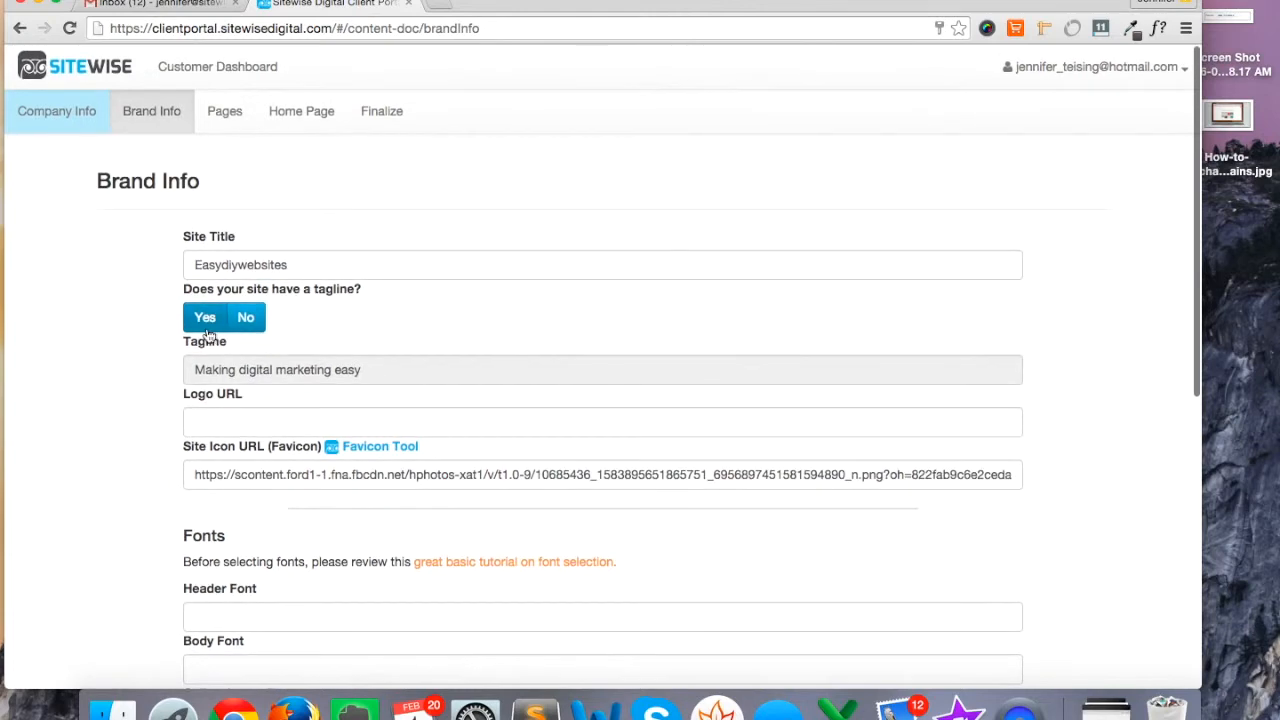
pyautogui.click(222, 121)
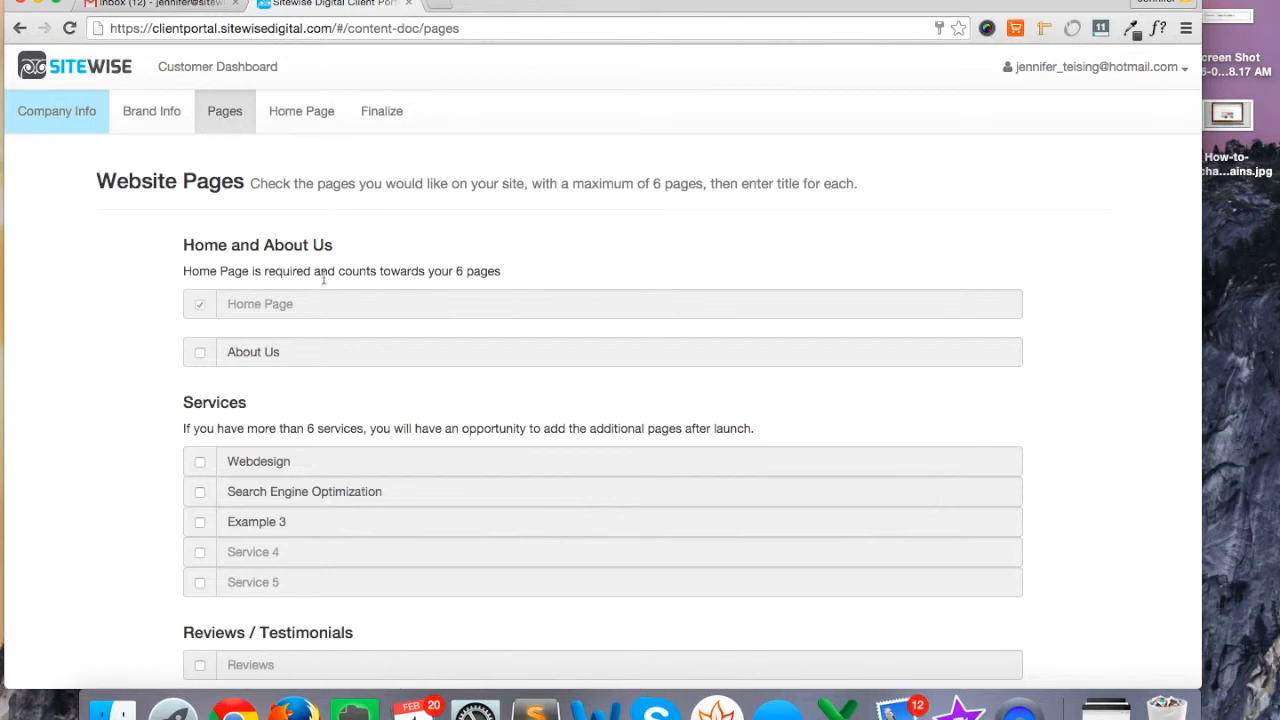
# Add the About Us page to the site and edit its title
pyautogui.click(200, 353)
pyautogui.click(306, 352)
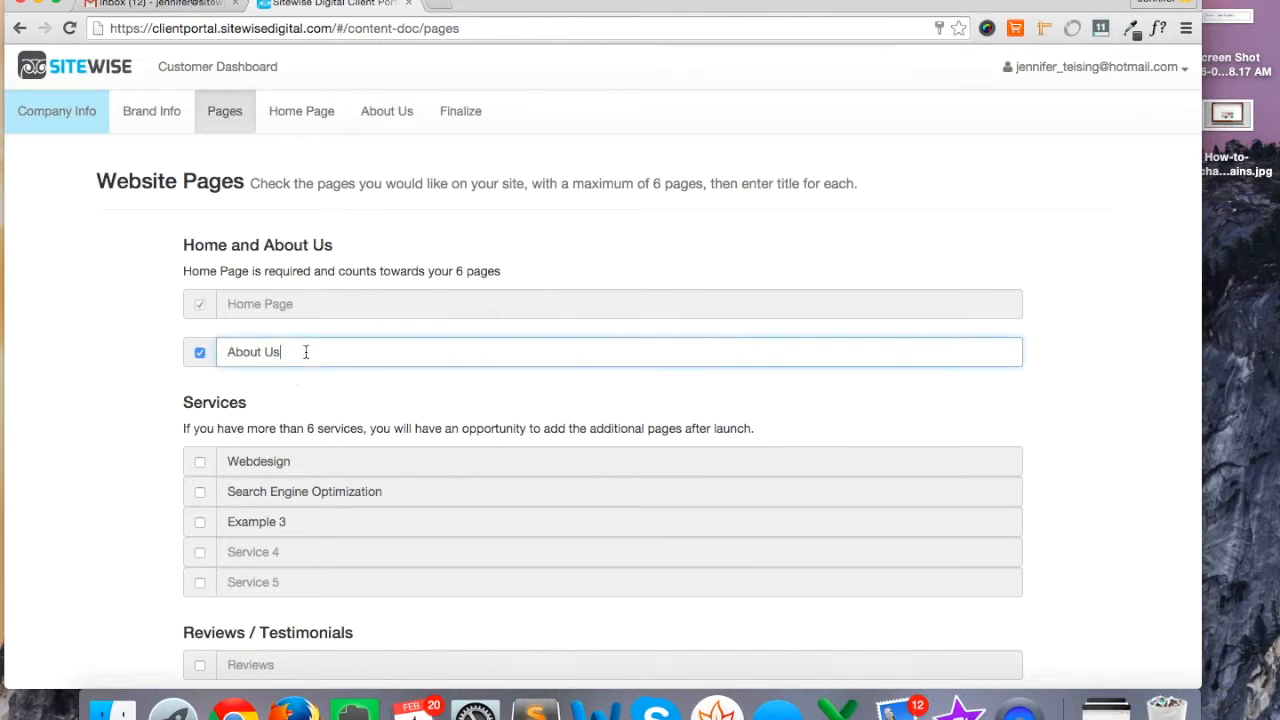
pyautogui.press('BackSpace')
pyautogui.press('BackSpace')
pyautogui.press('BackSpace')
pyautogui.press('BackSpace')
pyautogui.write('t')
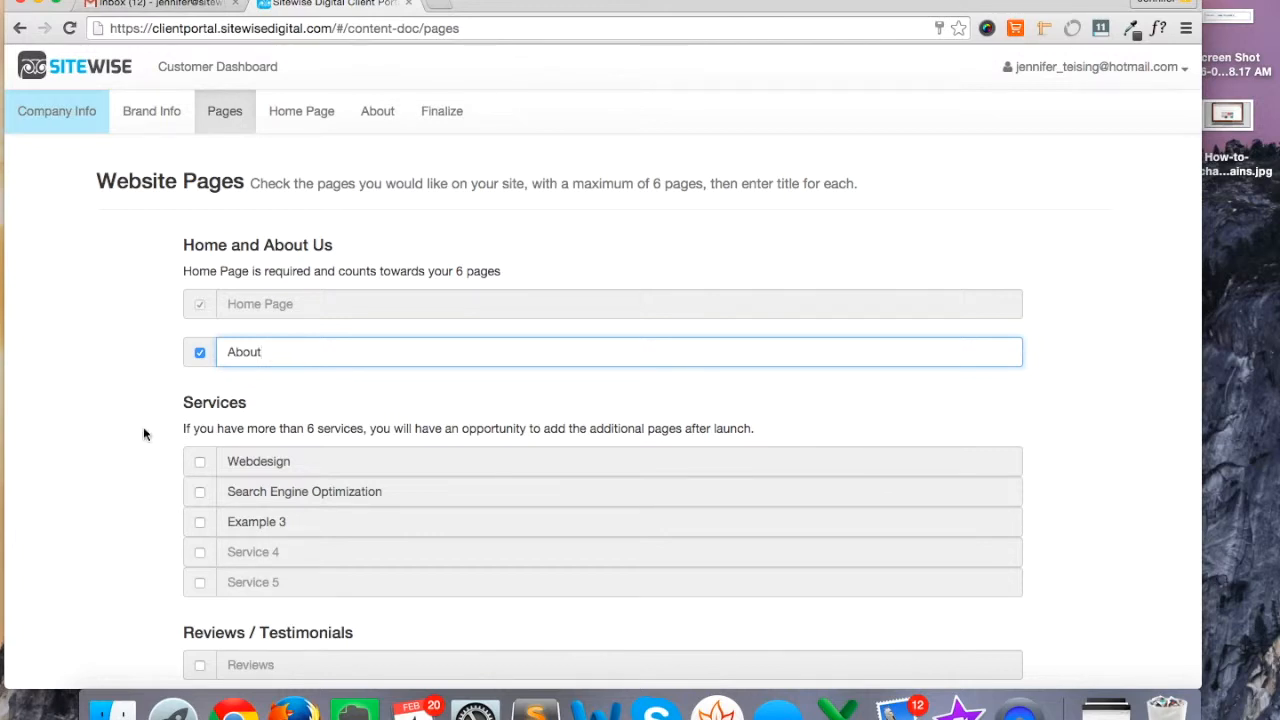
# Add Webdesign, Search Engine Optimization and Example 3 service pages, renaming Example 3 to 'Social Media'
pyautogui.scroll(-1, 136, 428)
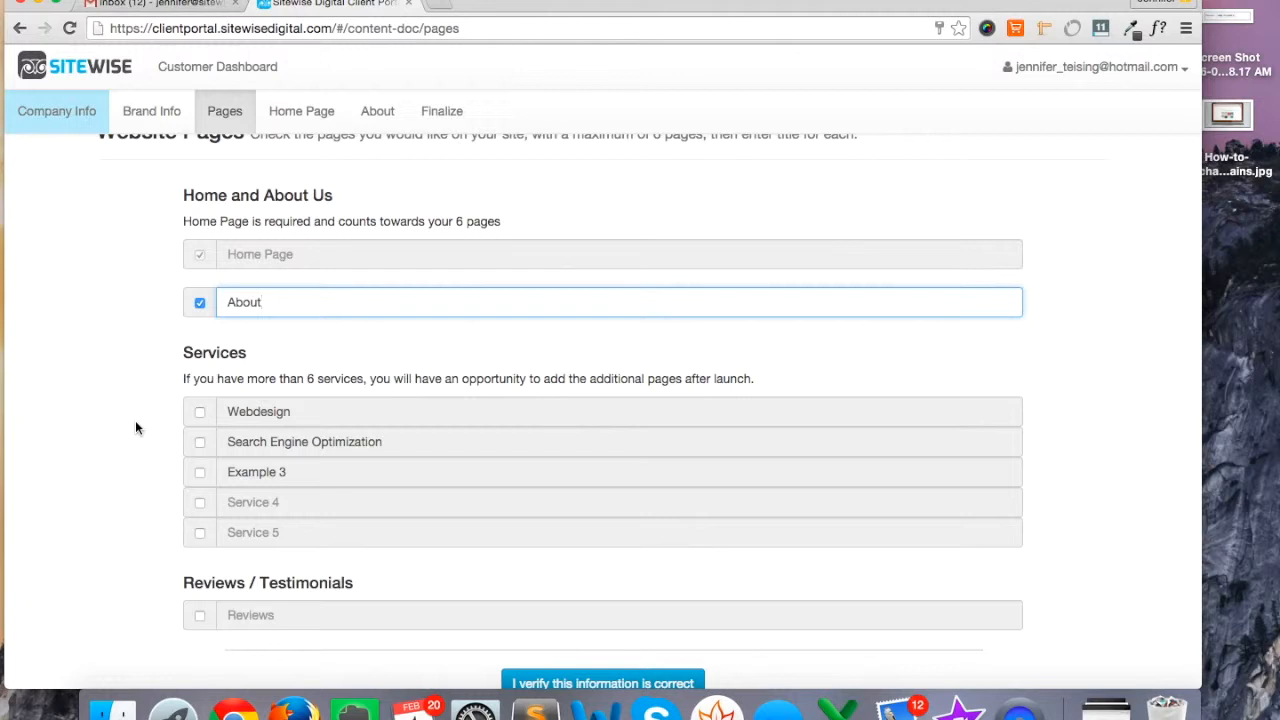
pyautogui.click(200, 412)
pyautogui.scroll(1, 162, 466)
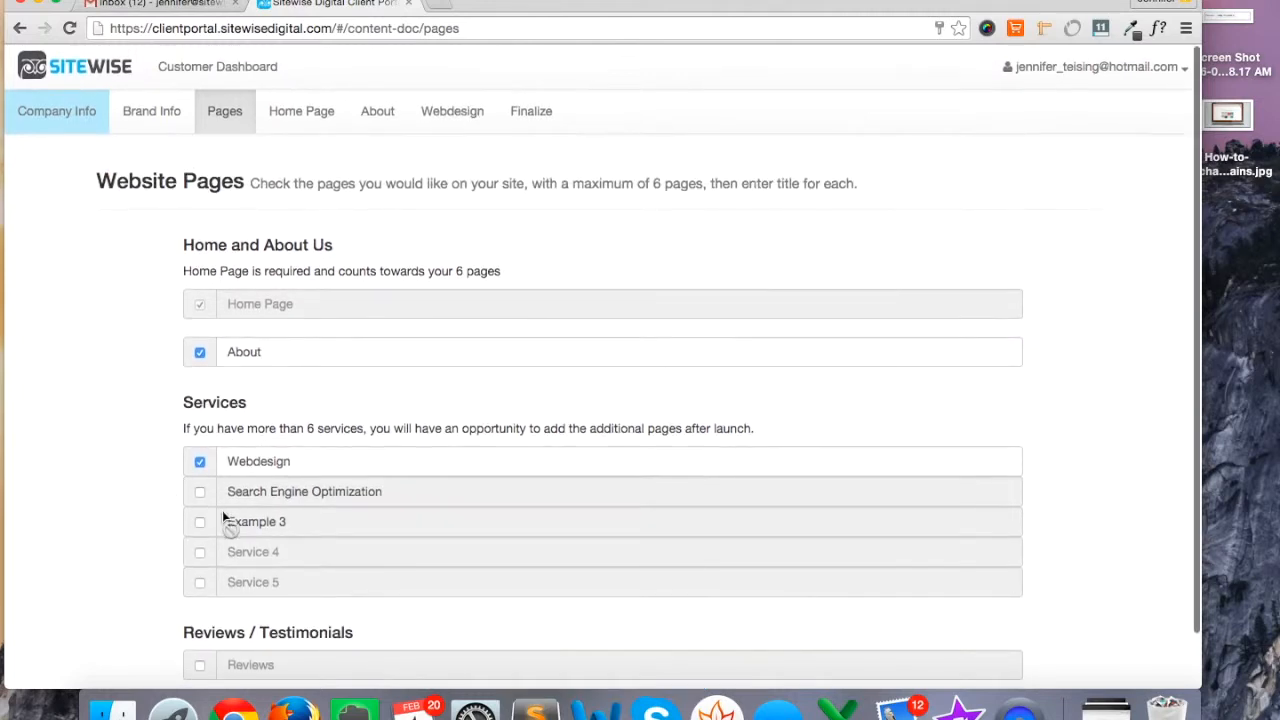
pyautogui.click(199, 493)
pyautogui.click(199, 521)
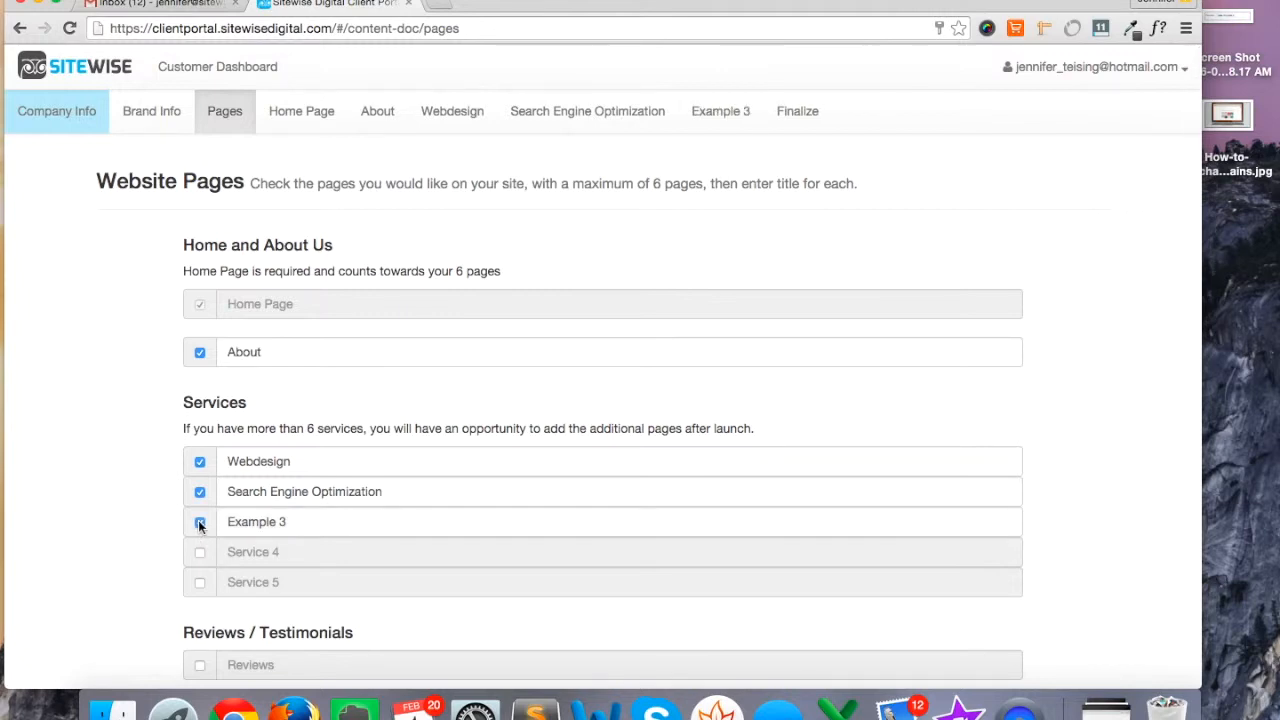
pyautogui.moveTo(283, 520); pyautogui.dragTo(223, 521)
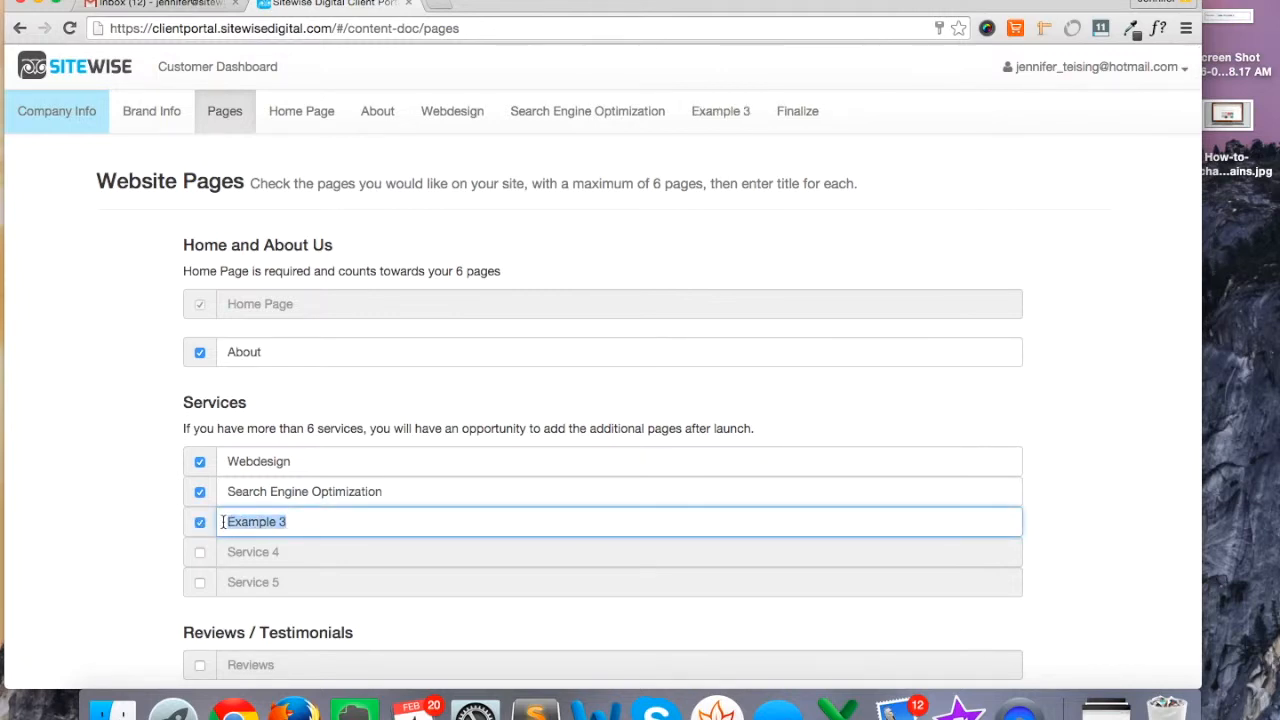
pyautogui.write('Social Media')
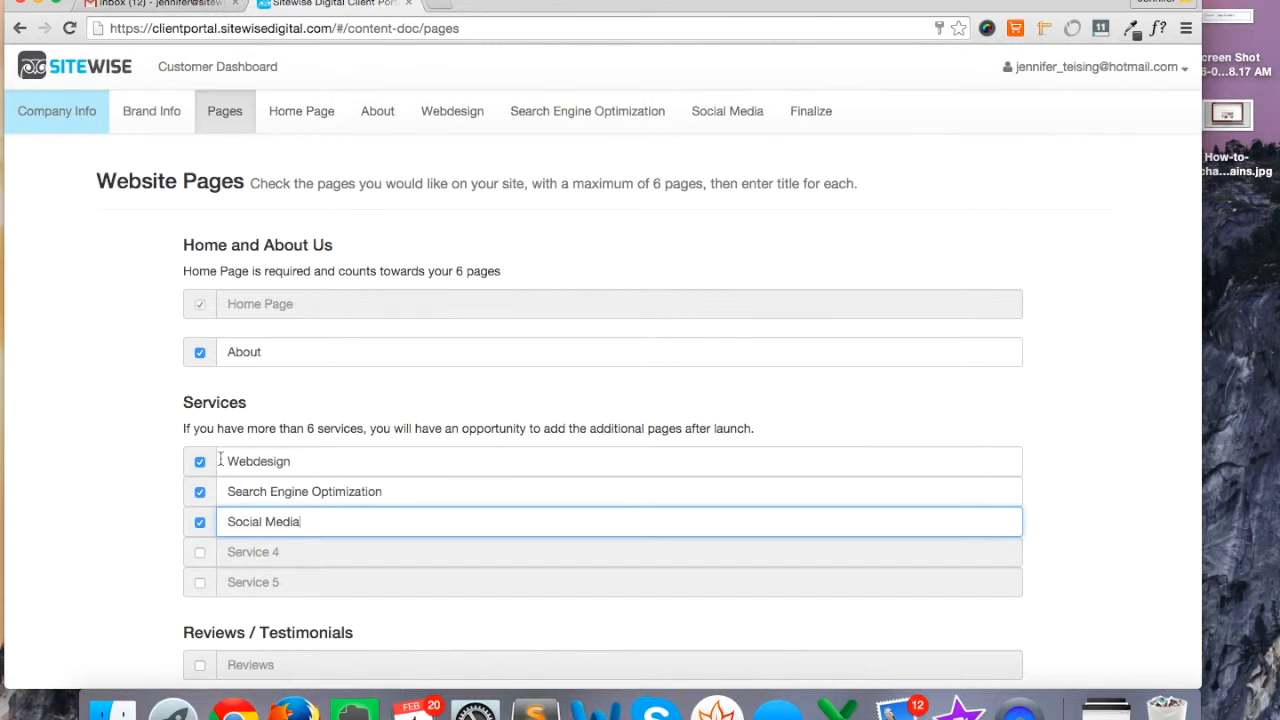
pyautogui.moveTo(228, 463); pyautogui.dragTo(327, 456)
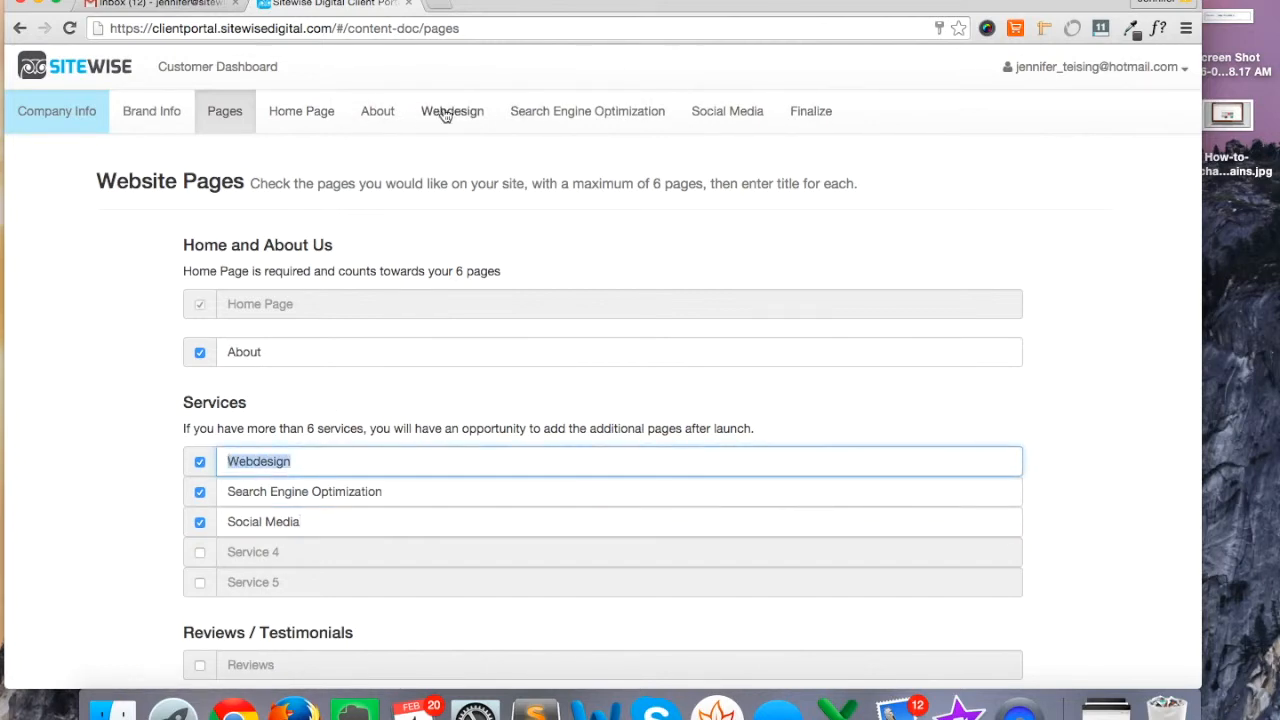
pyautogui.click(302, 462)
pyautogui.click(276, 351)
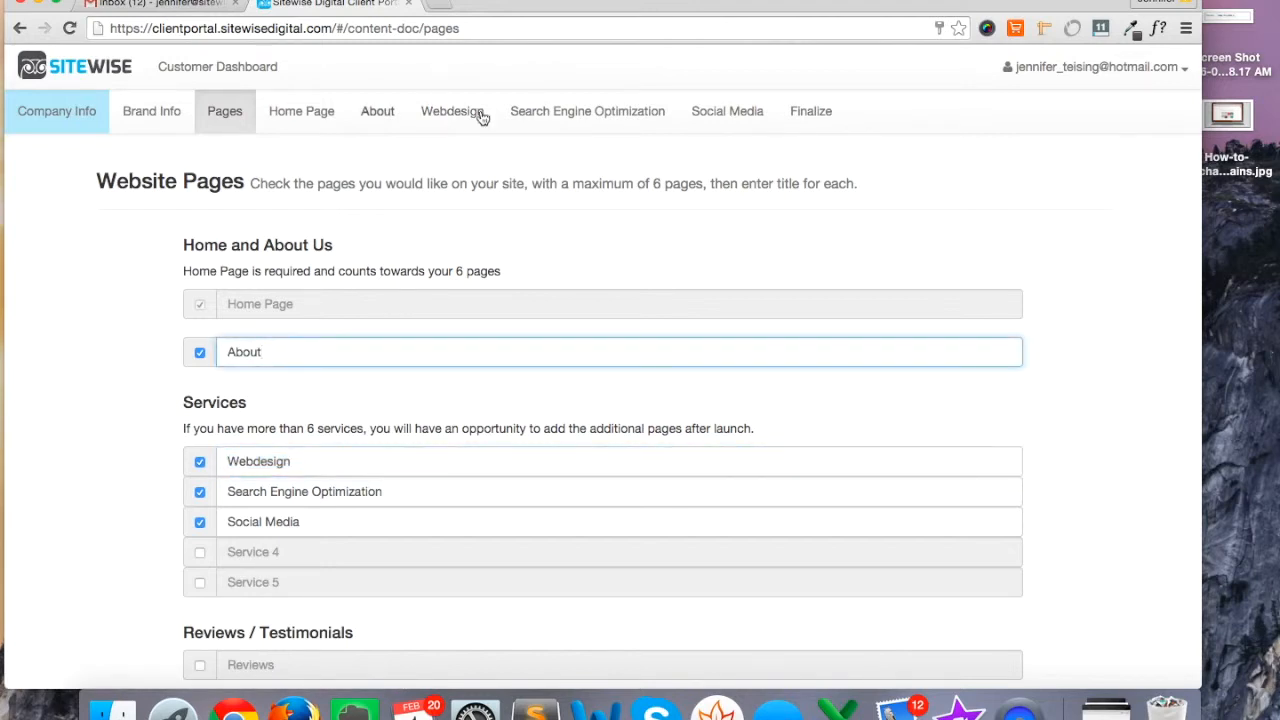
# Try the Reviews page titled 'Portfolio', then clear the title and leave Reviews unticked
pyautogui.scroll(-2, 214, 530)
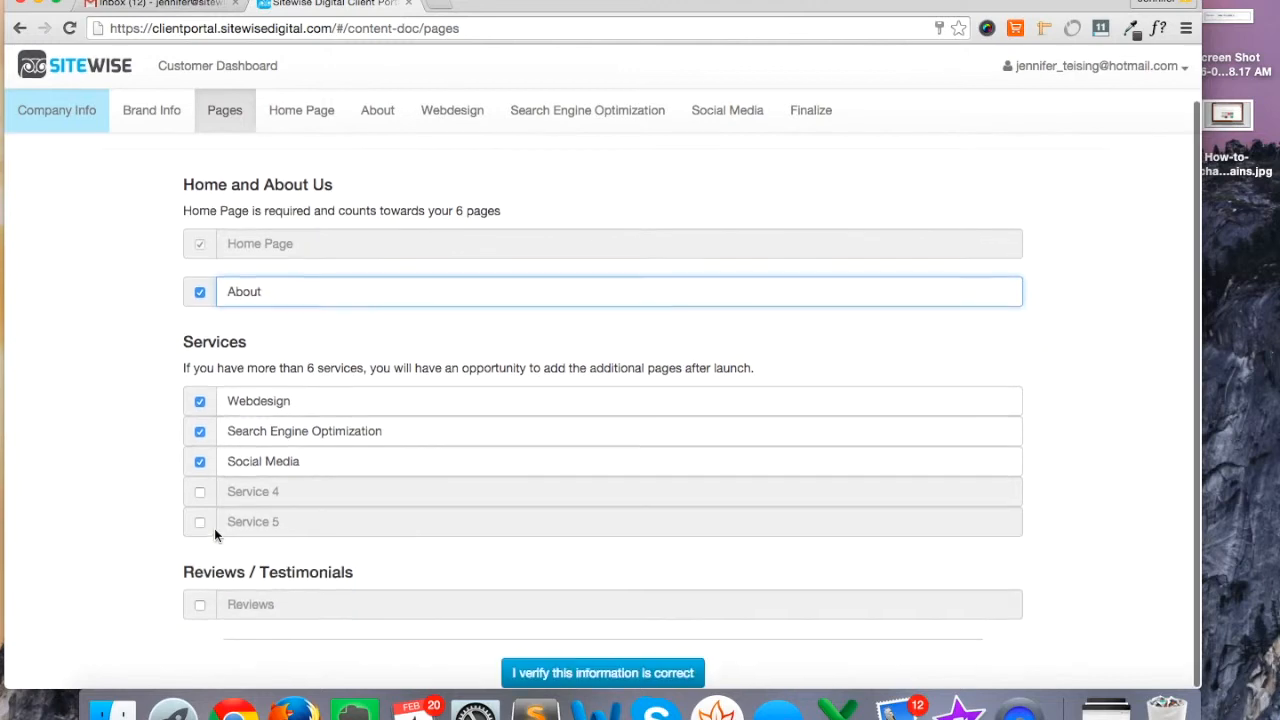
pyautogui.scroll(2, 214, 530)
pyautogui.scroll(-2, 211, 523)
pyautogui.click(200, 606)
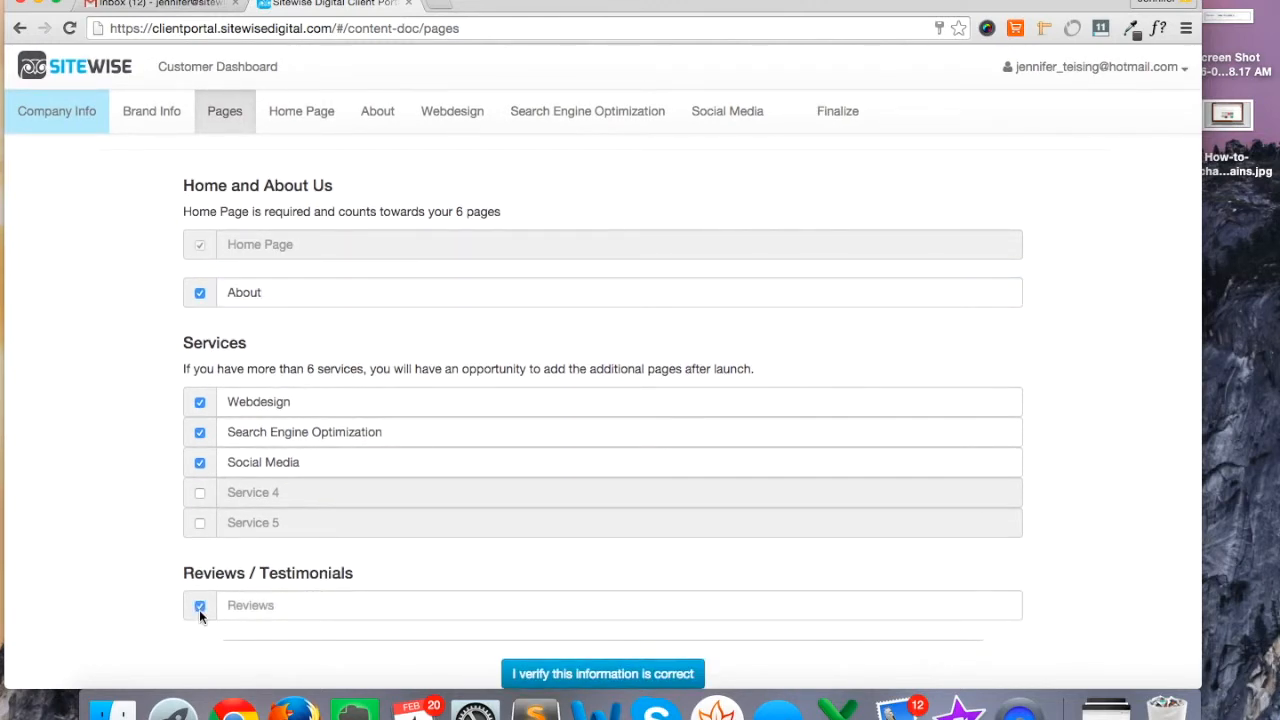
pyautogui.click(264, 602)
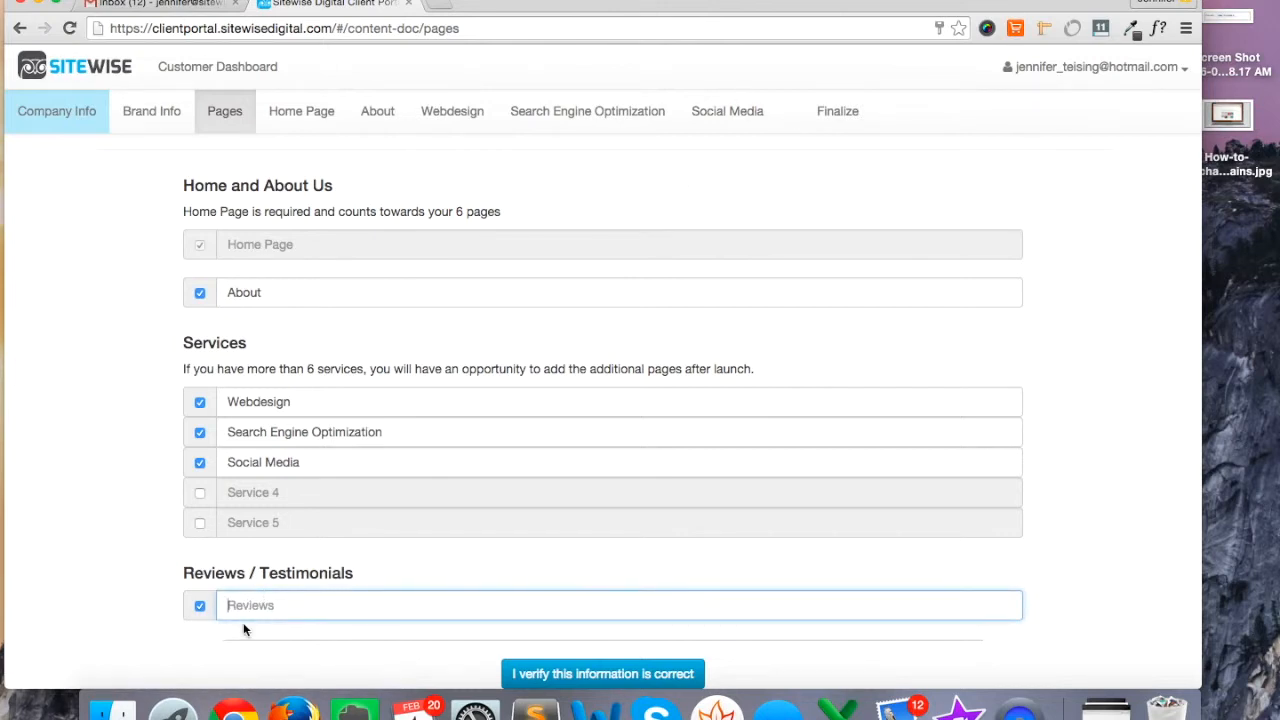
pyautogui.write('Portfolio')
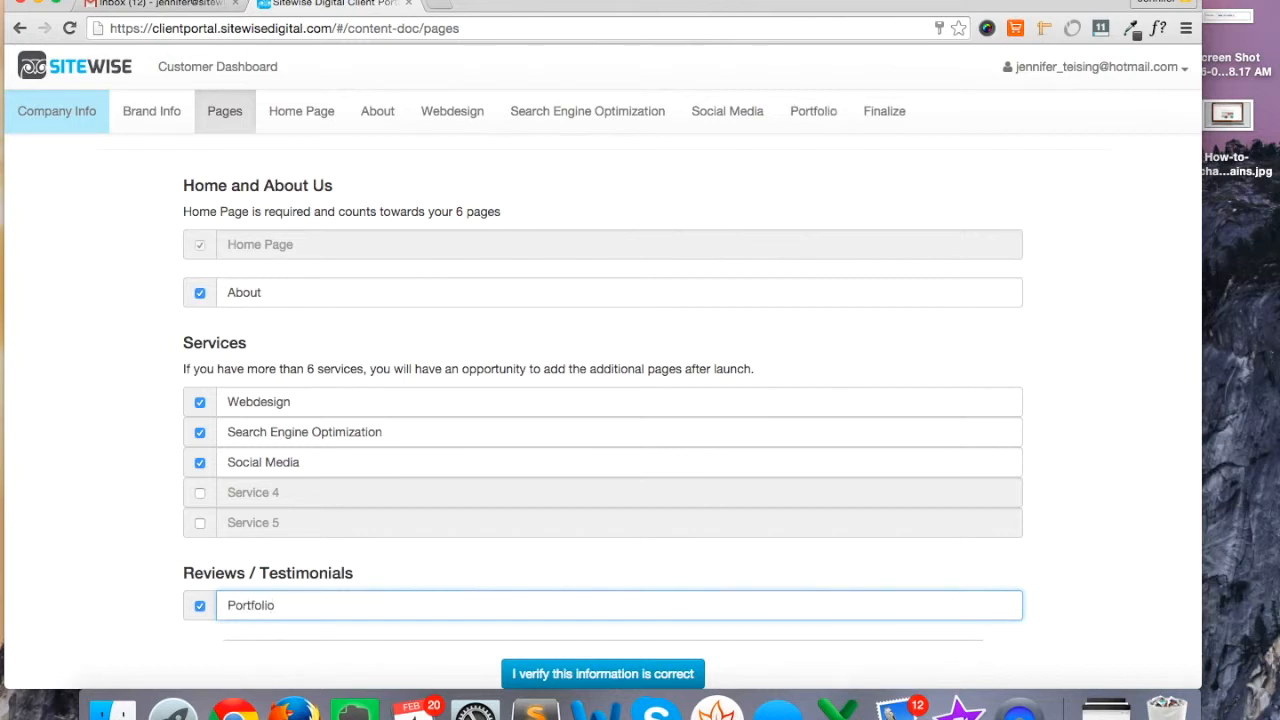
pyautogui.moveTo(303, 606); pyautogui.dragTo(200, 605)
pyautogui.press('BackSpace')
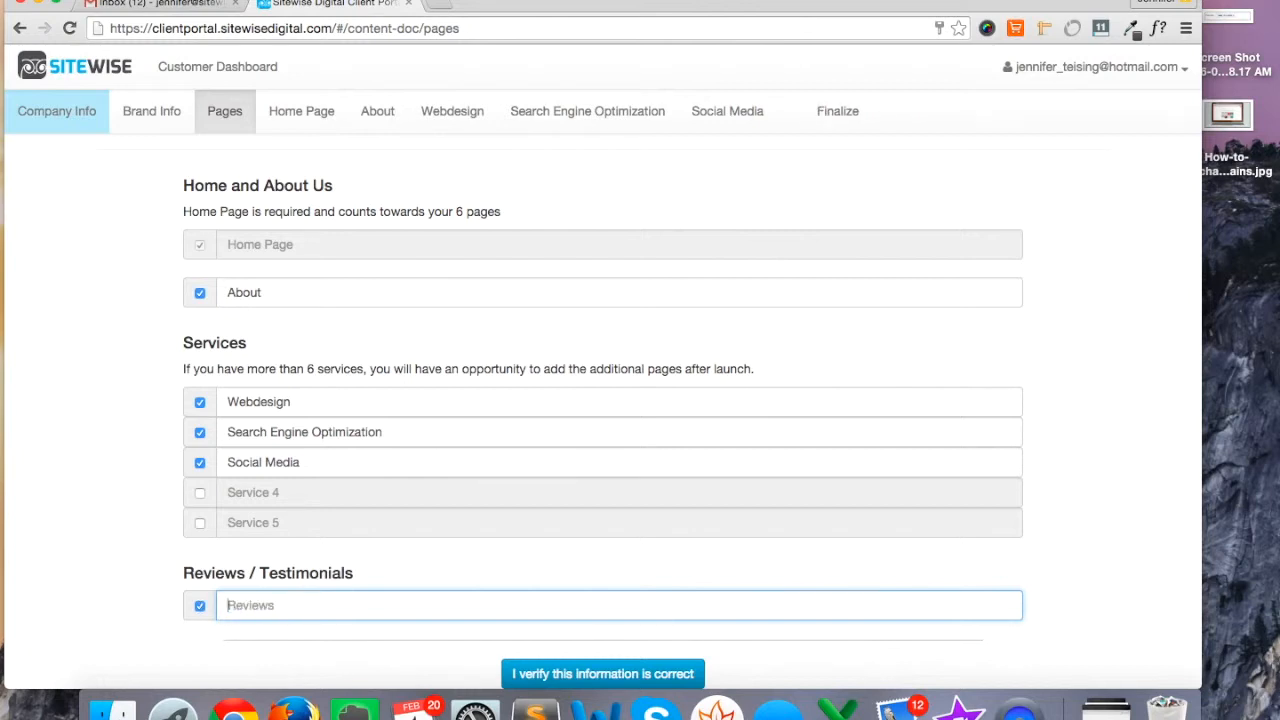
pyautogui.click(200, 605)
# Verify the page selection is correct and move on to the Home Page content form
pyautogui.scroll(2, 190, 450)
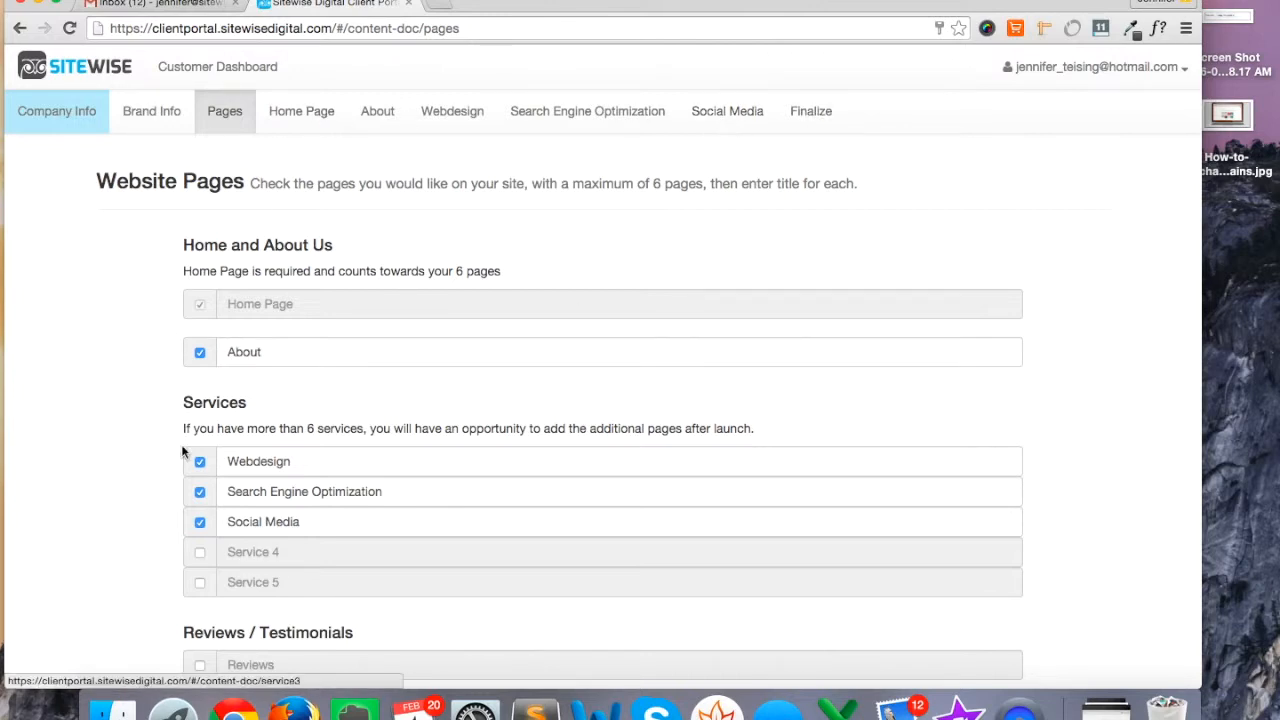
pyautogui.scroll(-2, 182, 447)
pyautogui.click(591, 674)
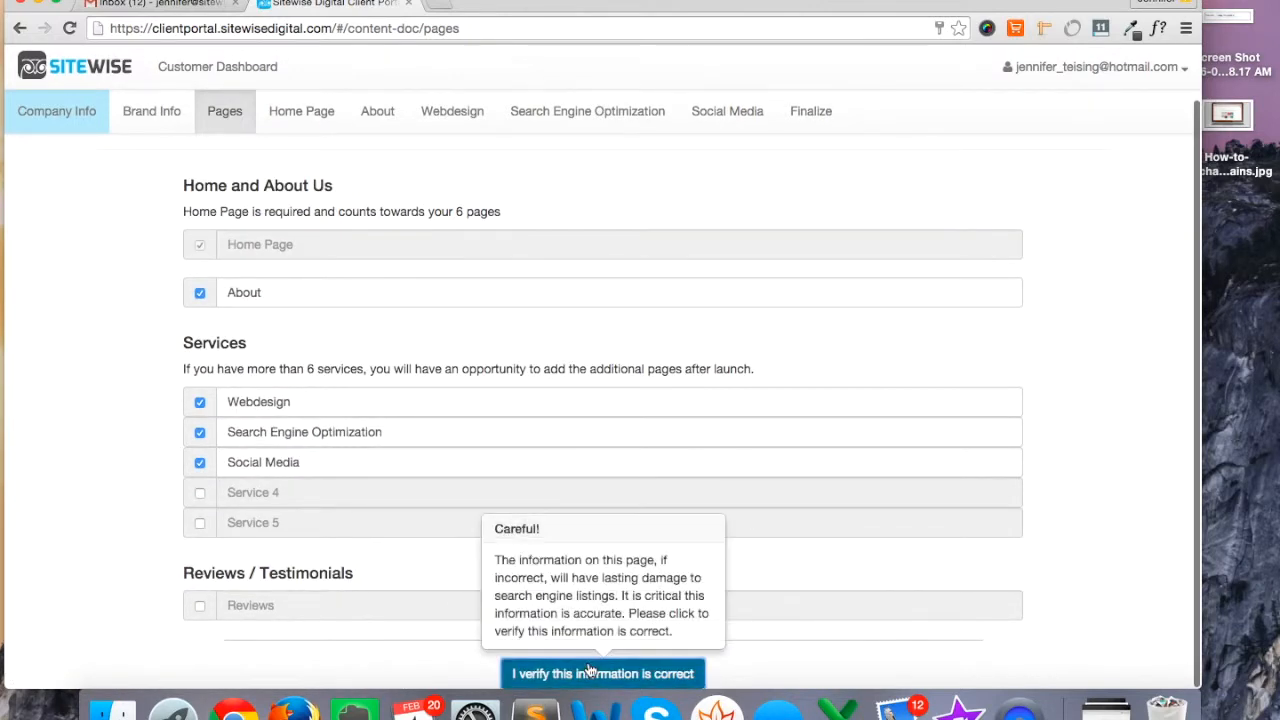
pyautogui.click(306, 117)
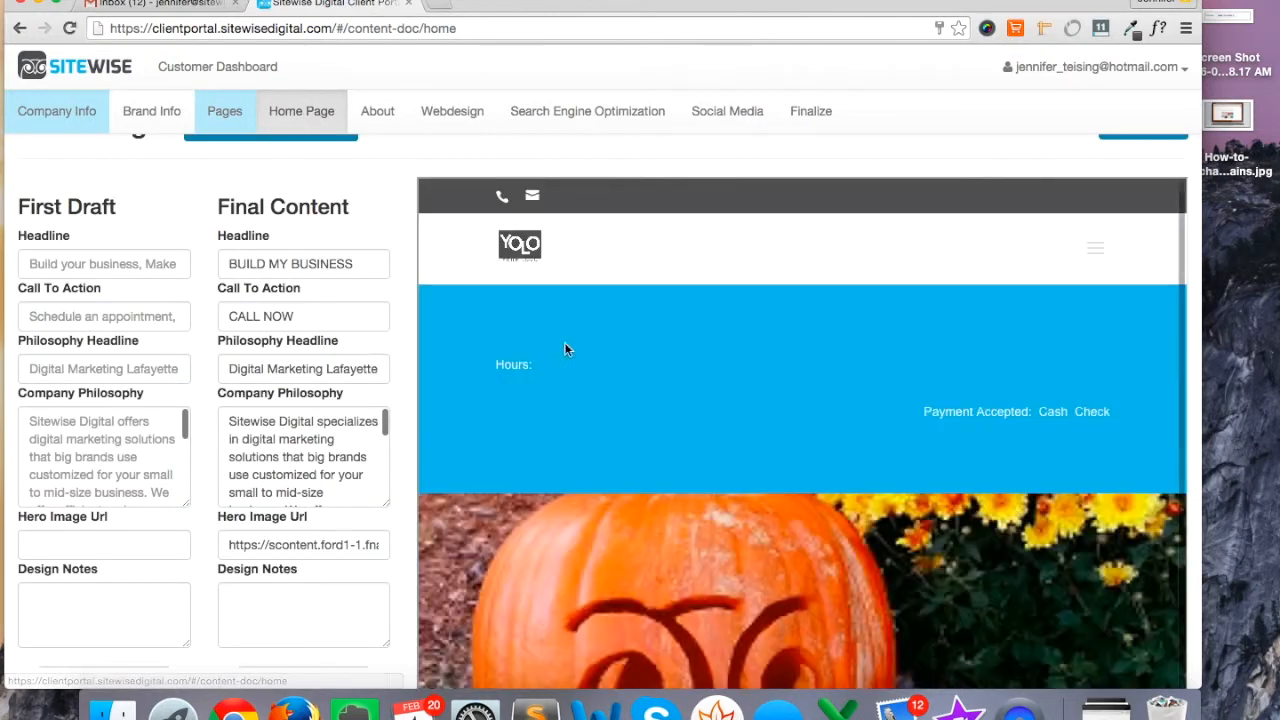
pyautogui.scroll(2, 567, 349)
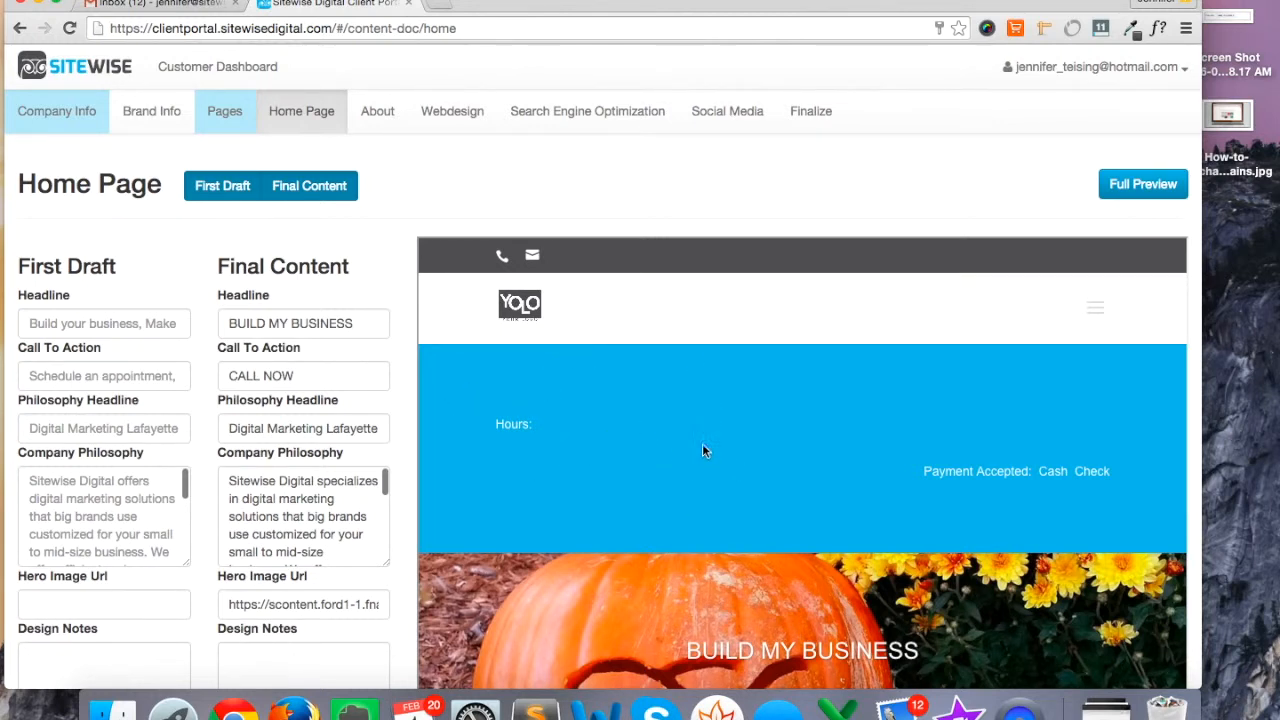
pyautogui.scroll(-3, 666, 446)
pyautogui.scroll(3, 664, 446)
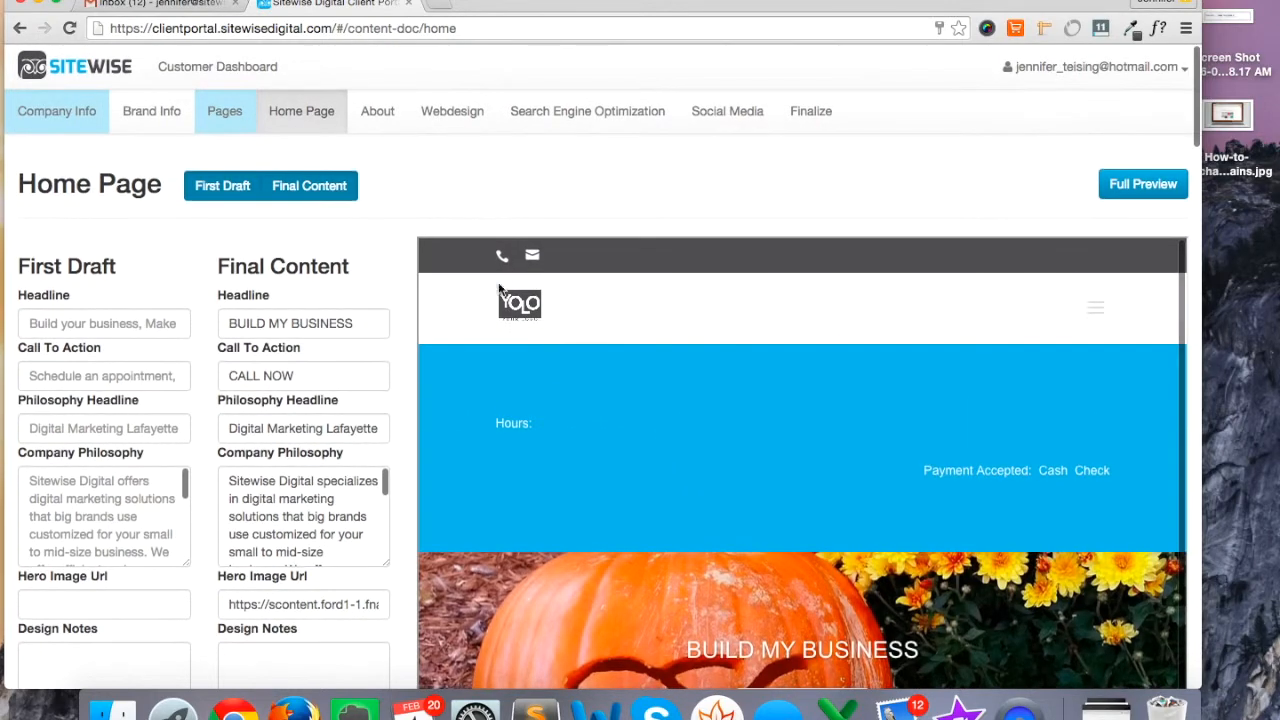
pyautogui.scroll(-10, 637, 331)
pyautogui.scroll(-8, 637, 331)
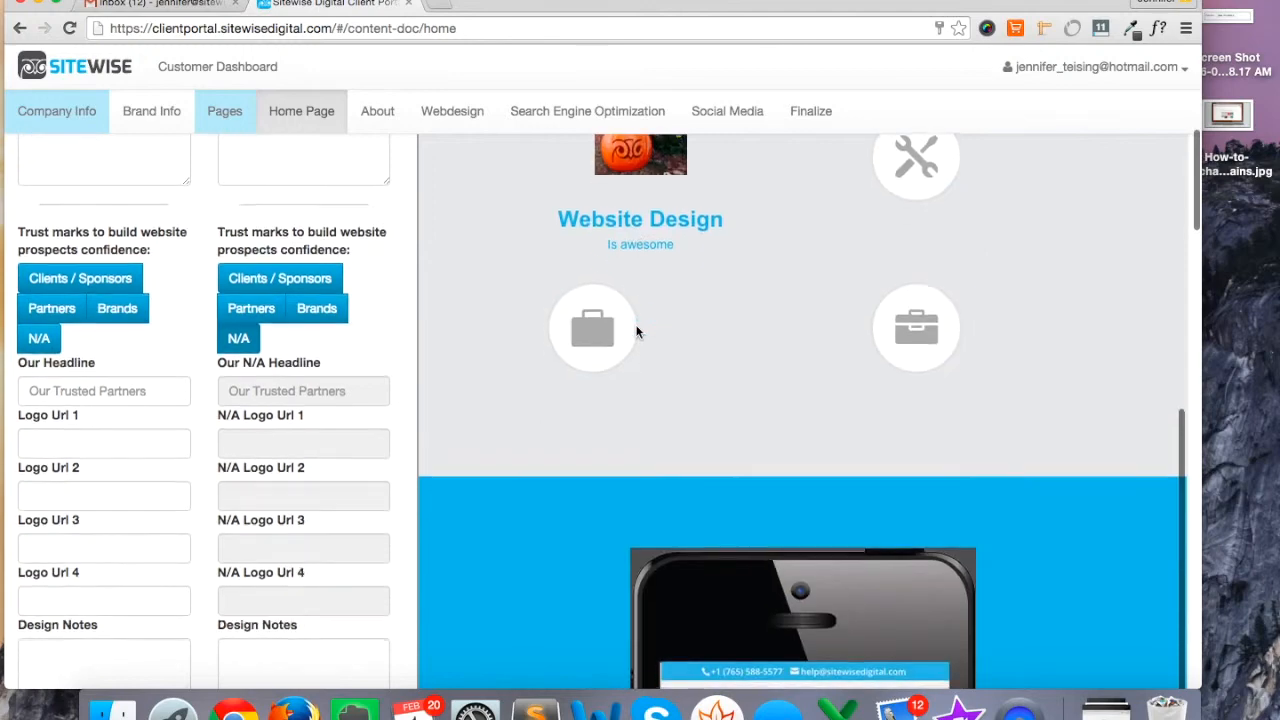
pyautogui.scroll(-3, 637, 331)
pyautogui.scroll(15, 499, 525)
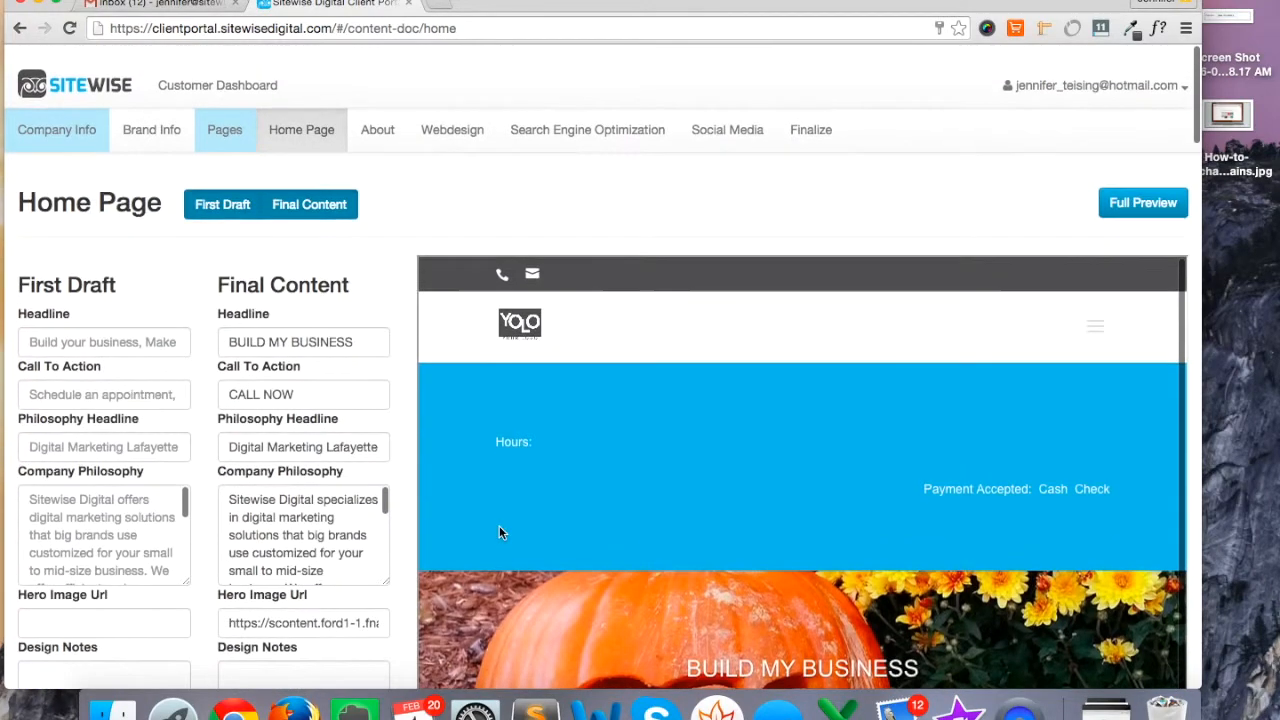
pyautogui.scroll(-1, 499, 532)
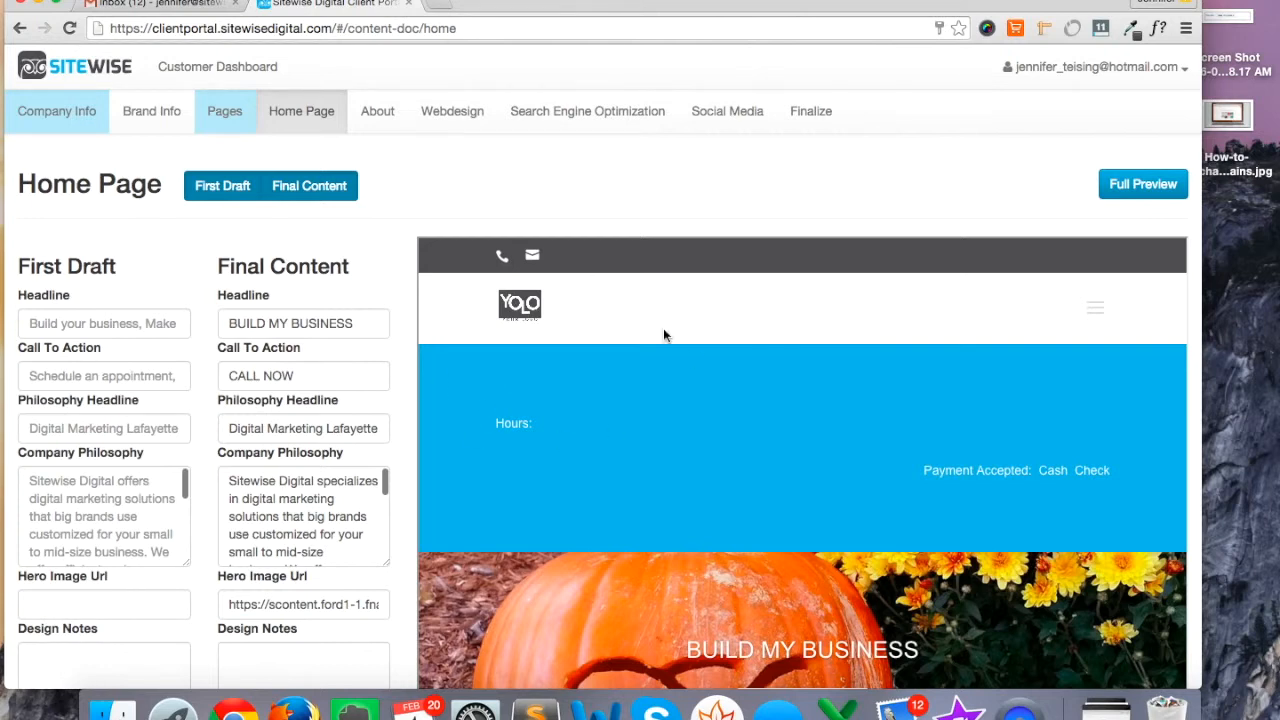
# Expand the Home Page preview to full width and scroll through its sections
pyautogui.click(1147, 187)
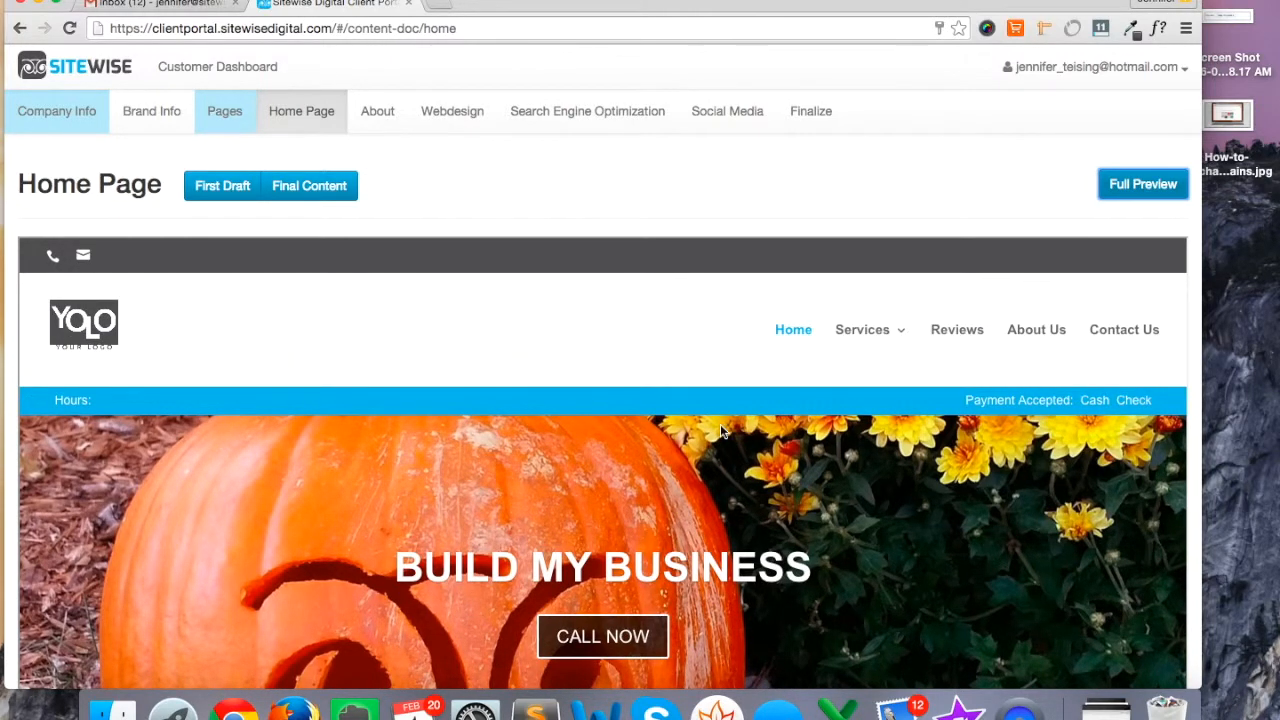
pyautogui.scroll(-5, 720, 428)
pyautogui.scroll(5, 720, 428)
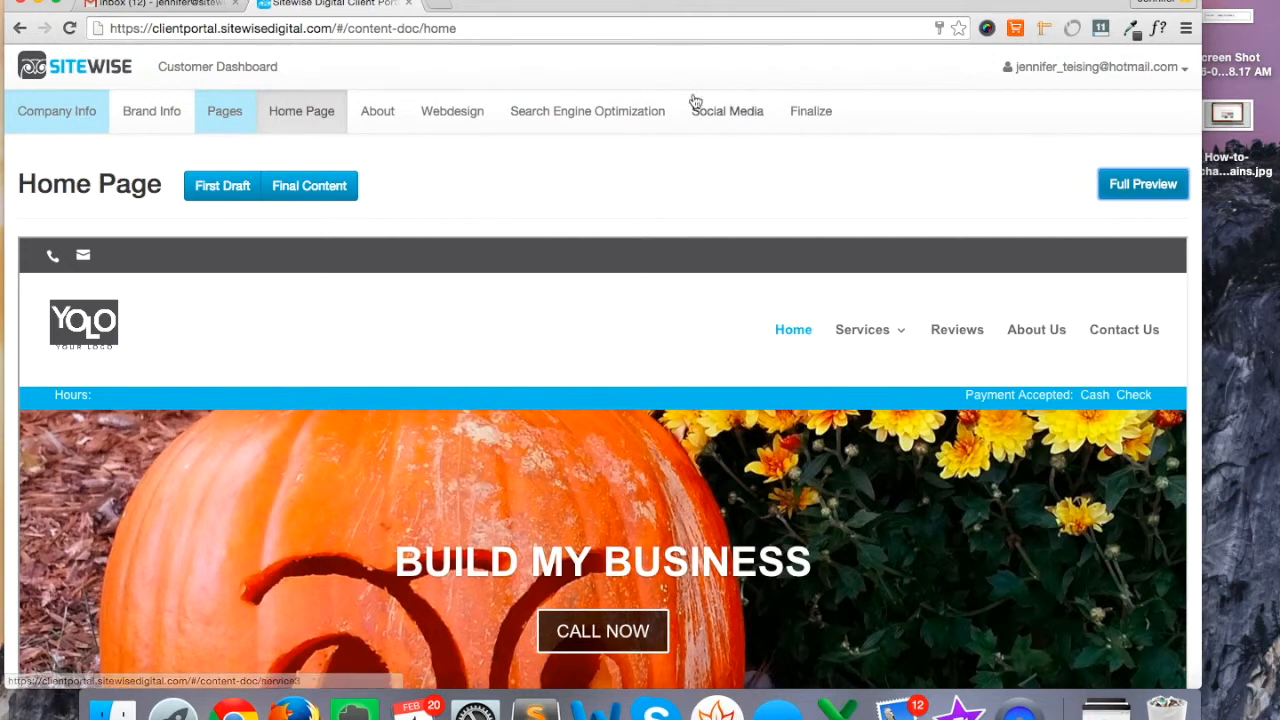
pyautogui.scroll(-5, 540, 360)
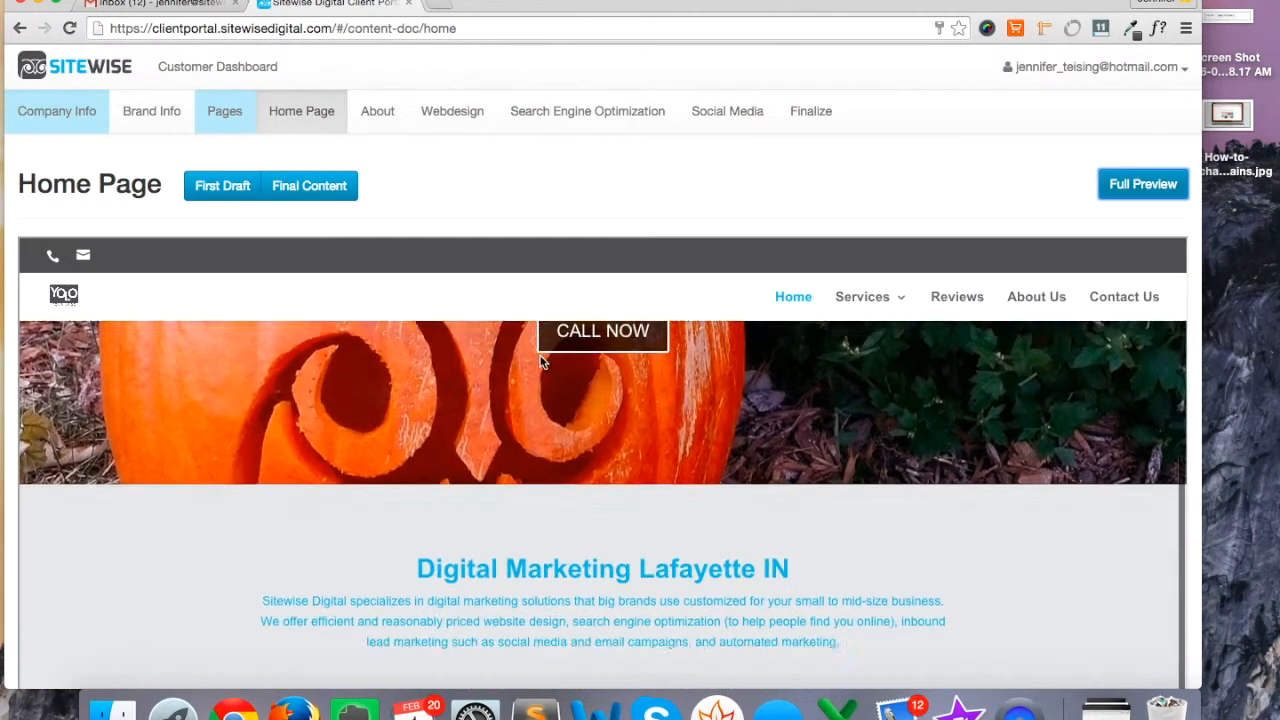
pyautogui.scroll(-3, 540, 362)
pyautogui.moveTo(855, 240)
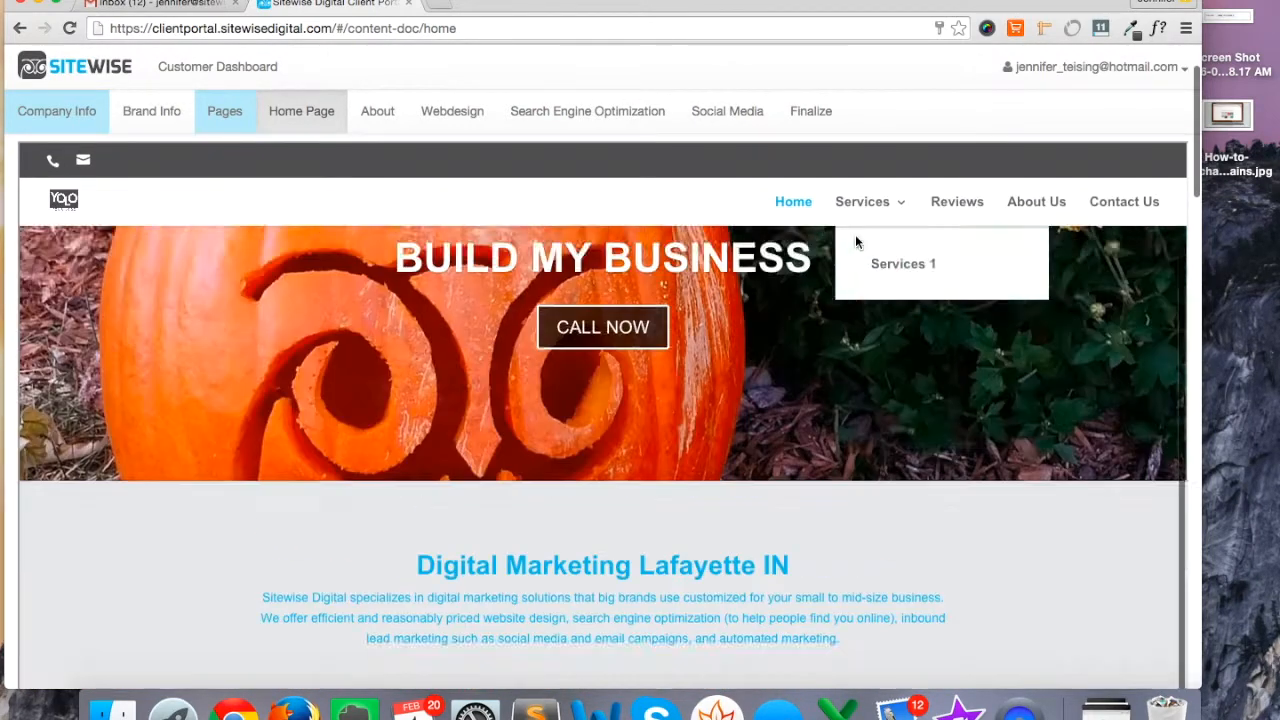
pyautogui.scroll(8, 855, 240)
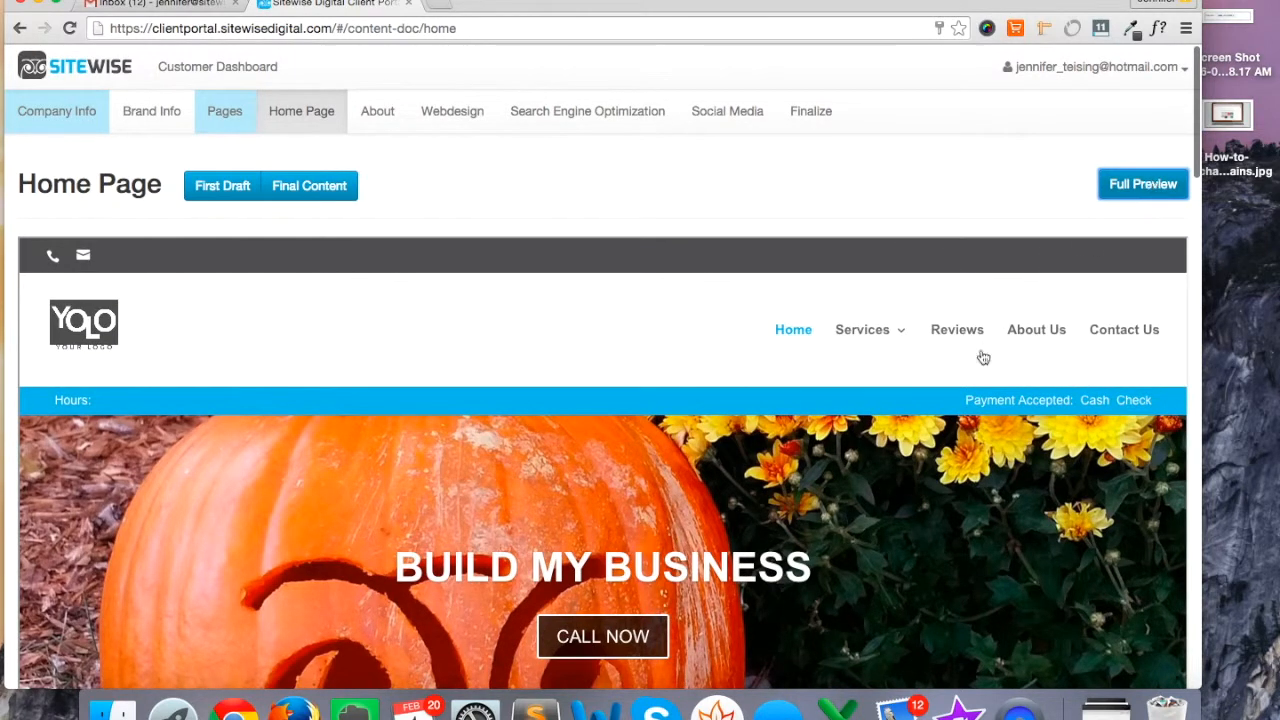
# Open the Home Page First Draft and read guidance for headline, call to action and philosophy fields
pyautogui.click(224, 189)
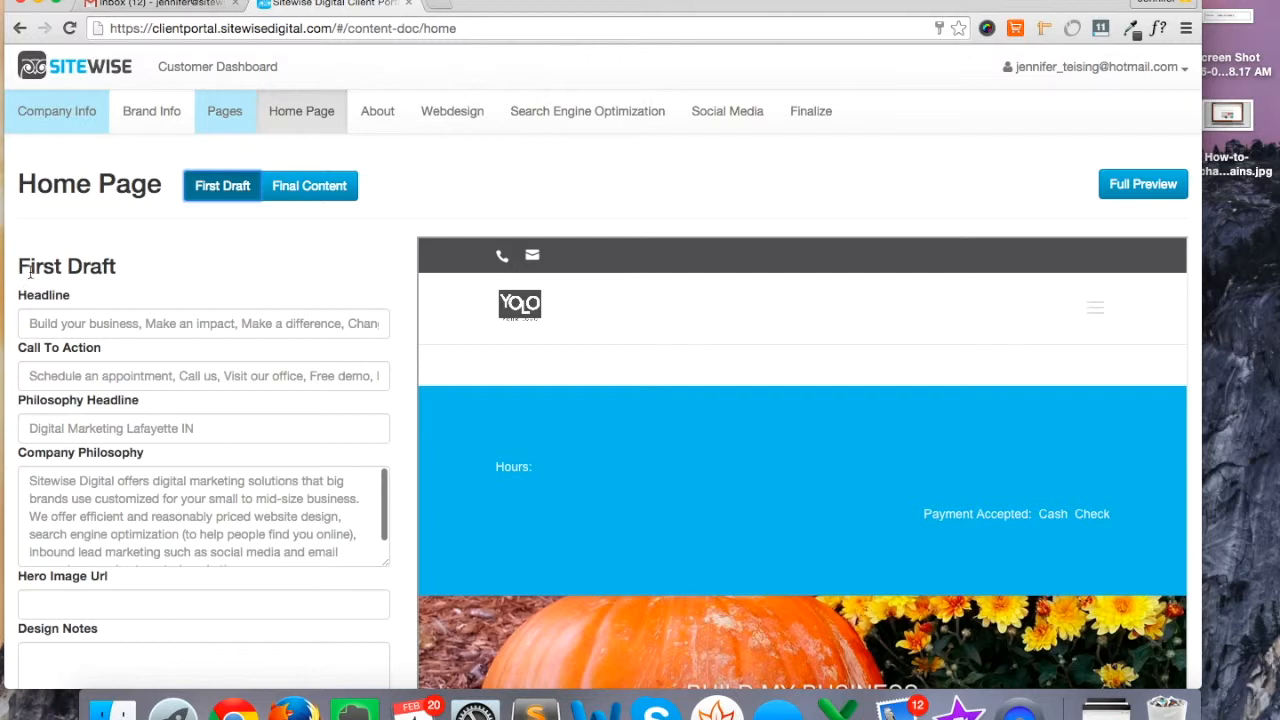
pyautogui.click(162, 323)
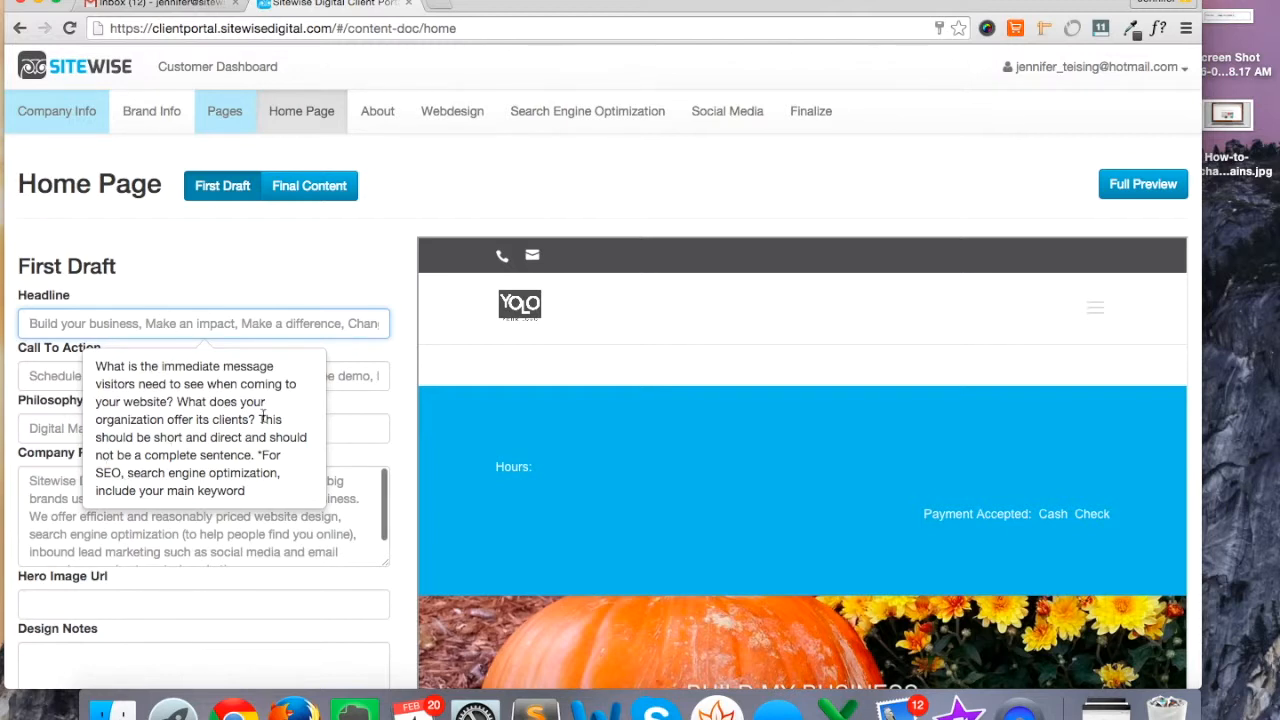
pyautogui.click(47, 385)
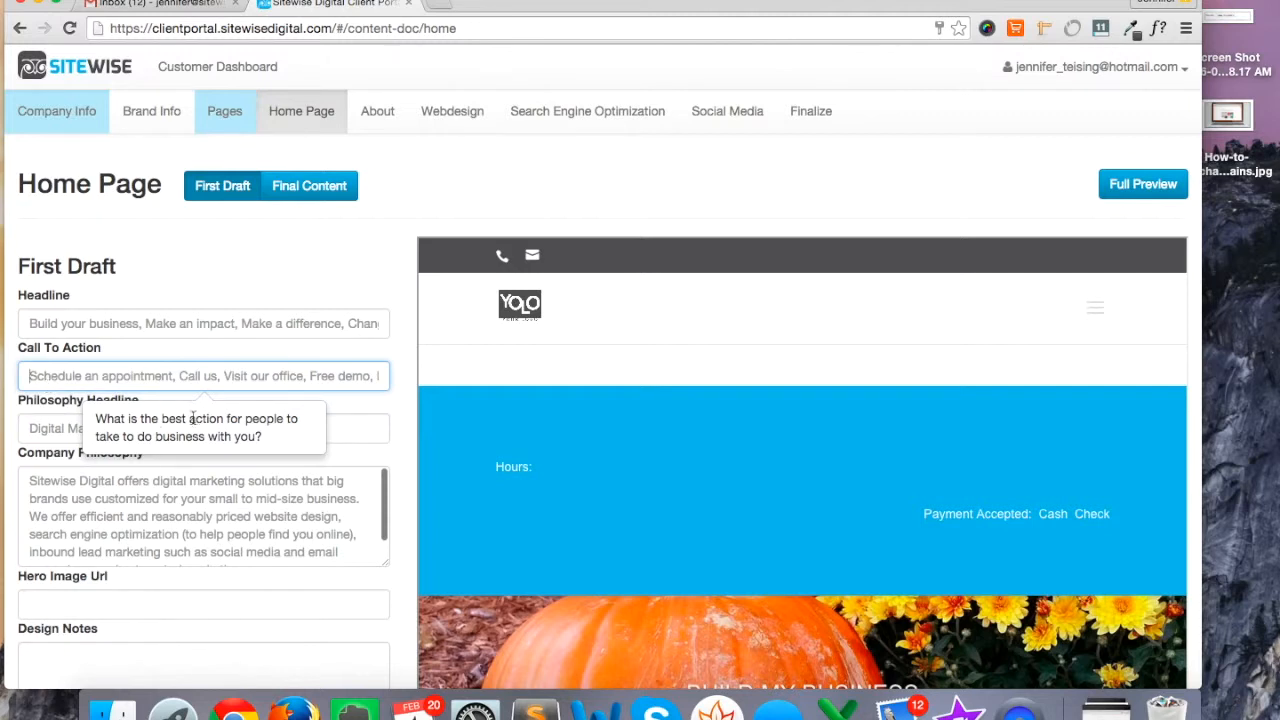
pyautogui.click(52, 435)
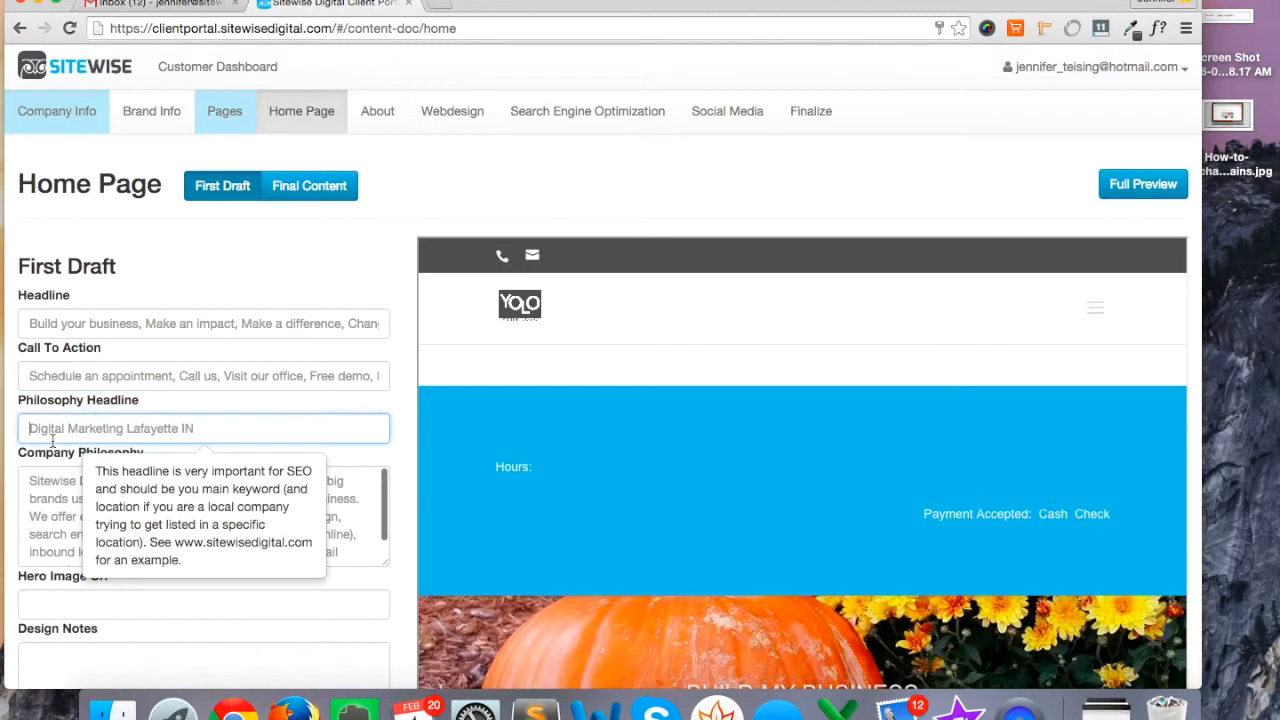
pyautogui.click(35, 529)
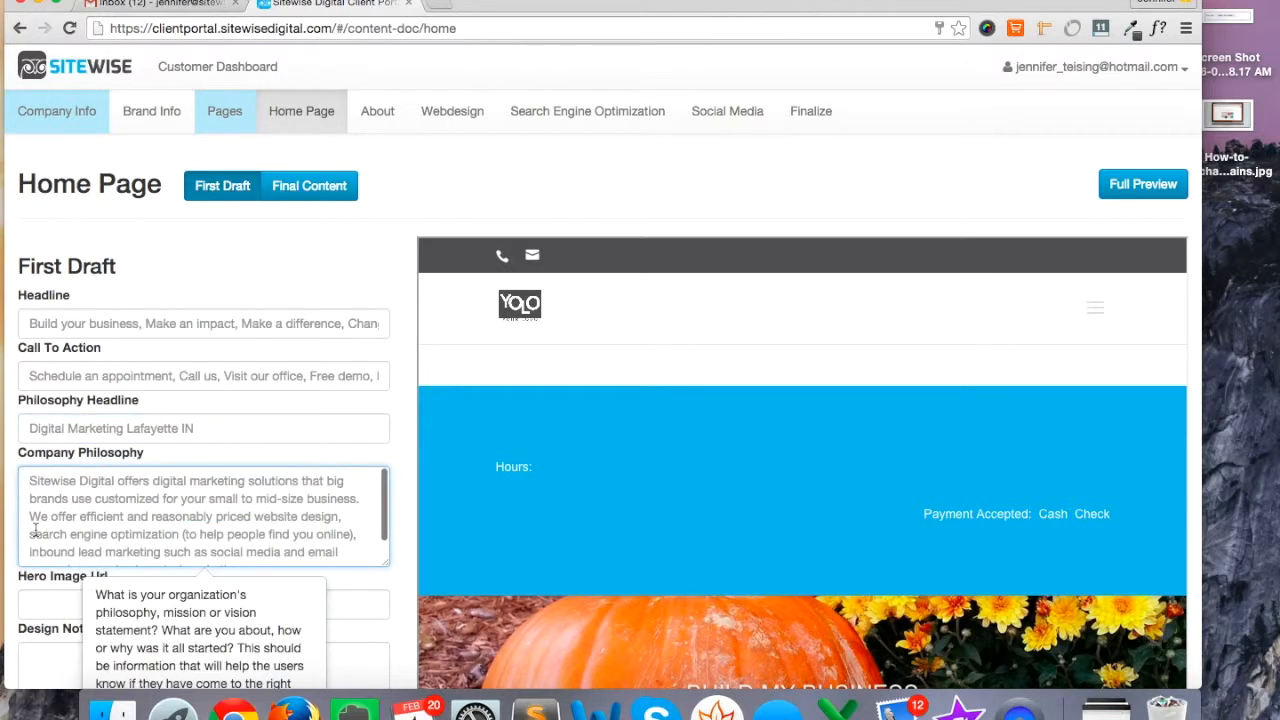
# Check the Hero Image Url field and show the Final Content column beside the draft
pyautogui.scroll(-5, 35, 530)
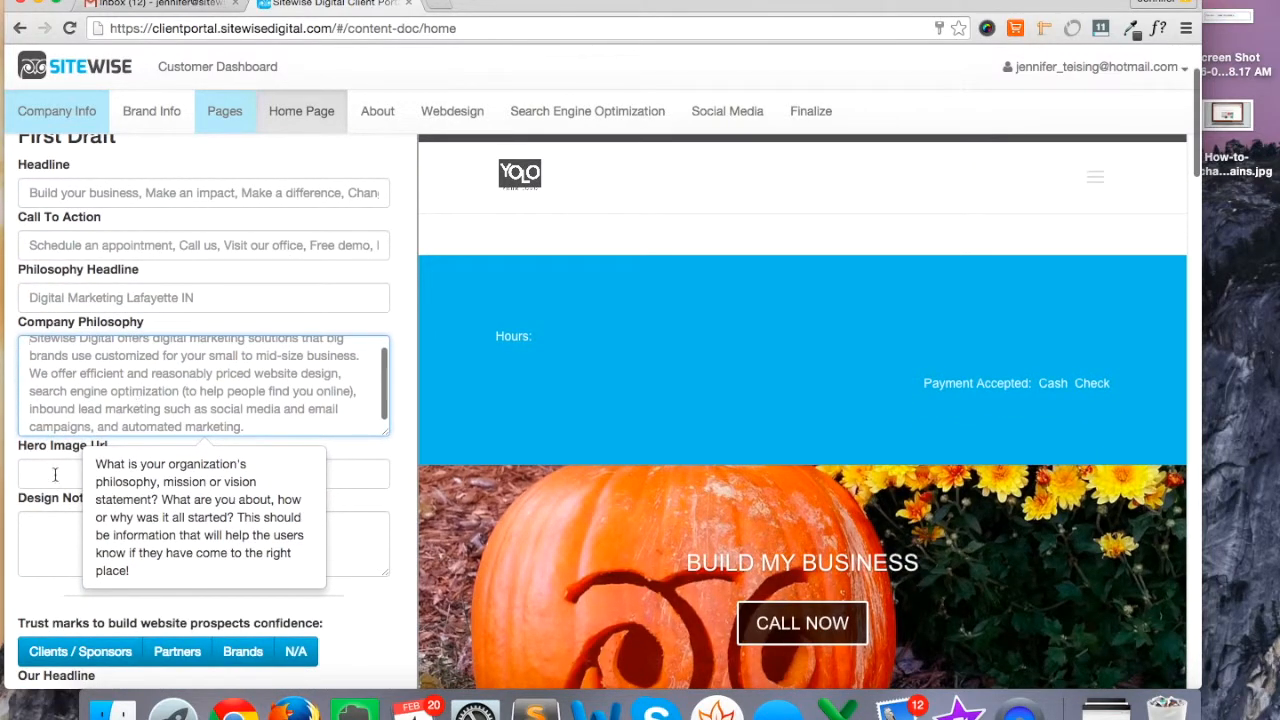
pyautogui.click(55, 474)
pyautogui.scroll(3, 117, 307)
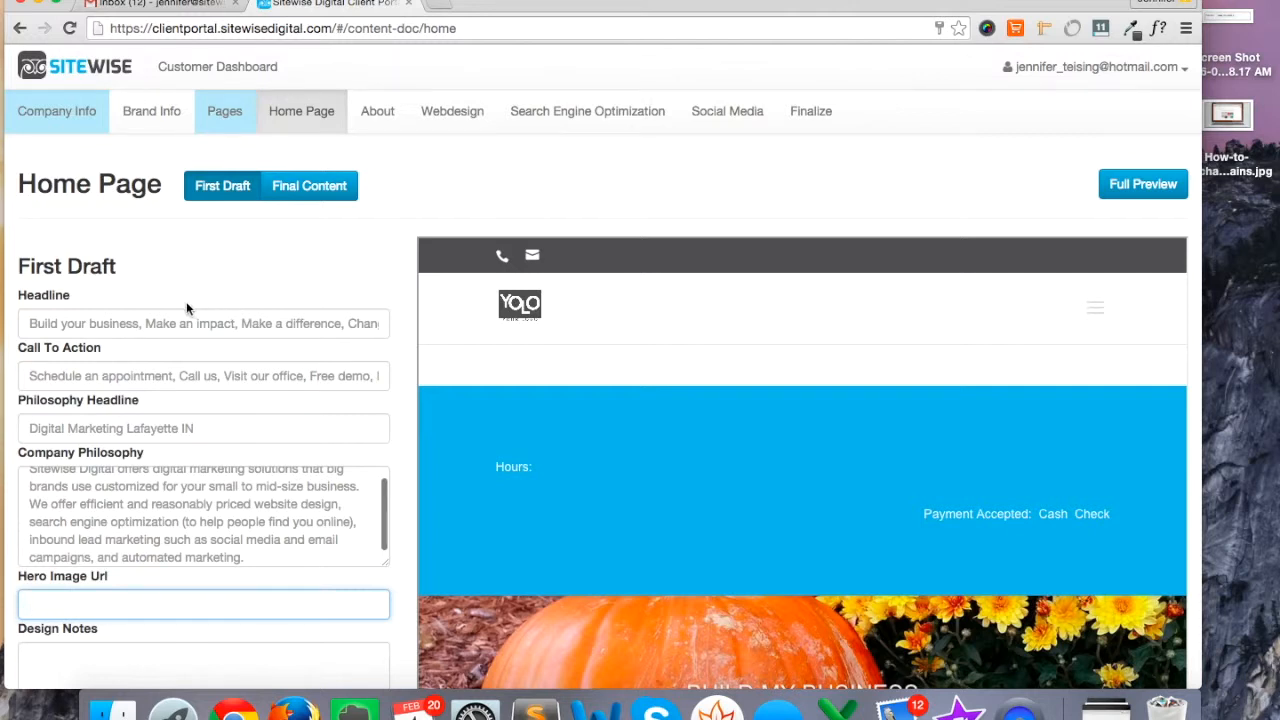
pyautogui.click(308, 194)
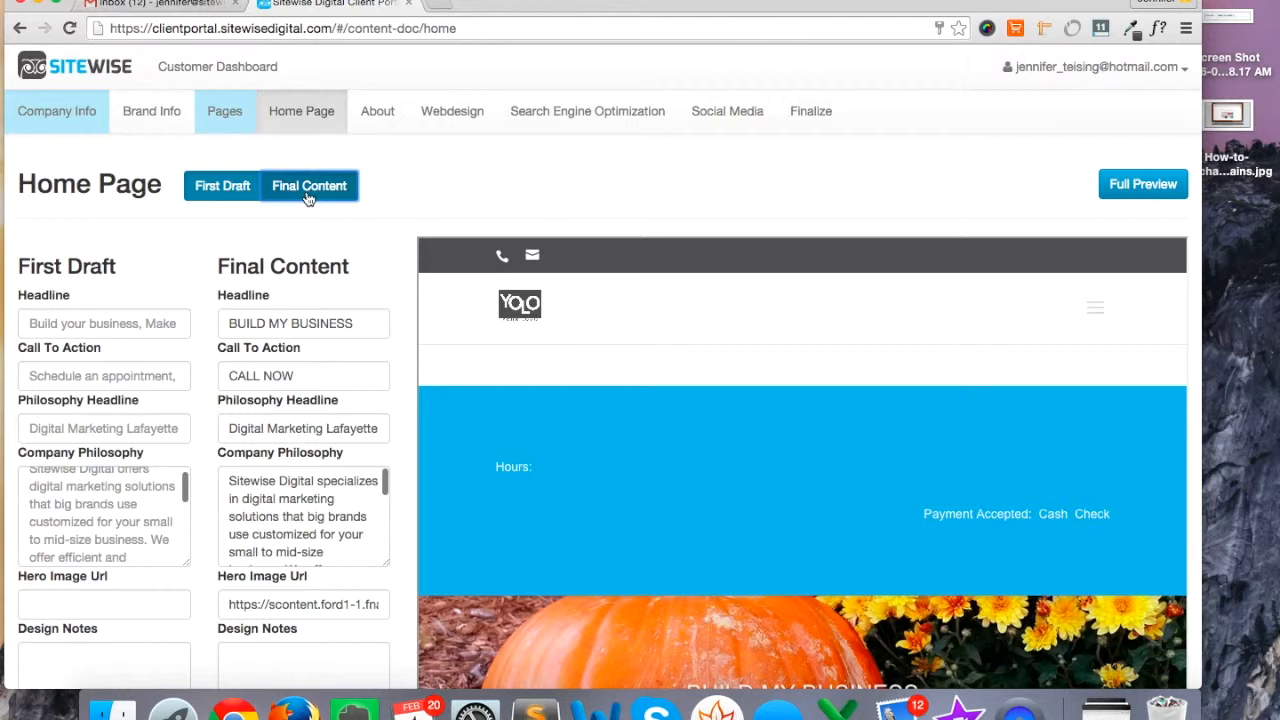
# Hide First Draft, then replace headline BUILD MY BUSINESS with NEW HEADLINE and CALL NOW with SCHEDULE CONSULTATION
pyautogui.click(232, 188)
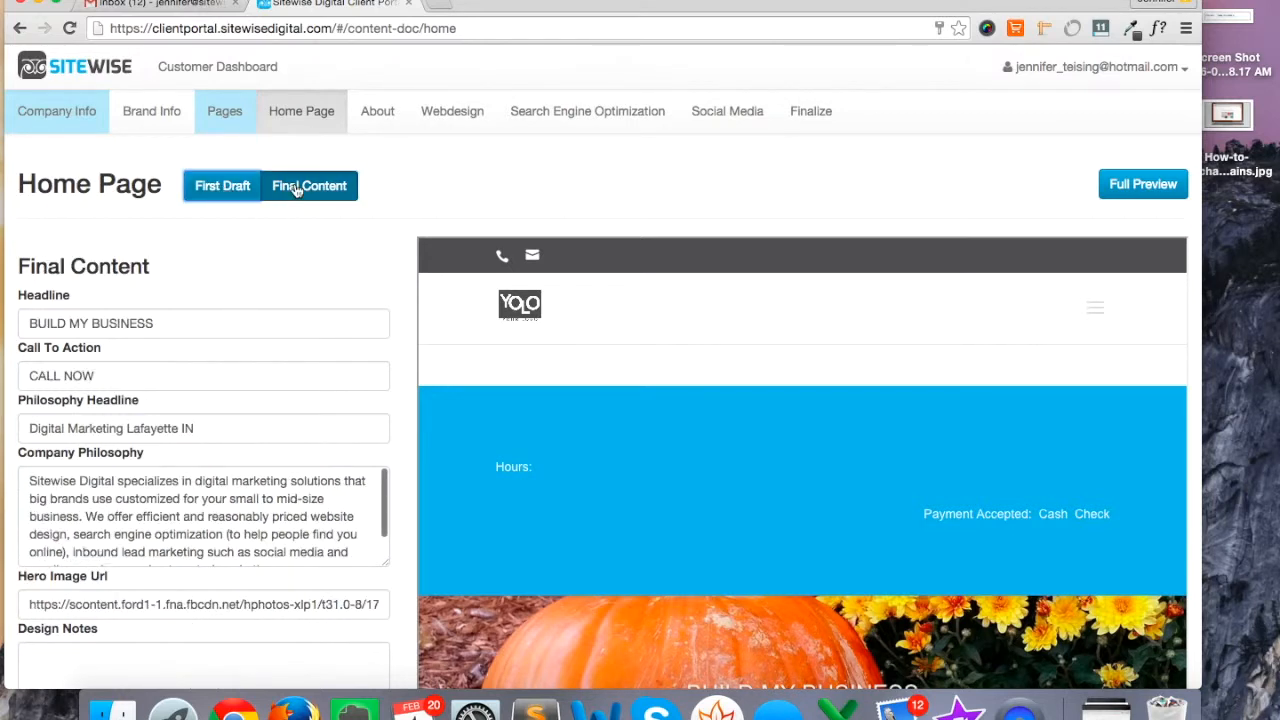
pyautogui.scroll(-3, 229, 425)
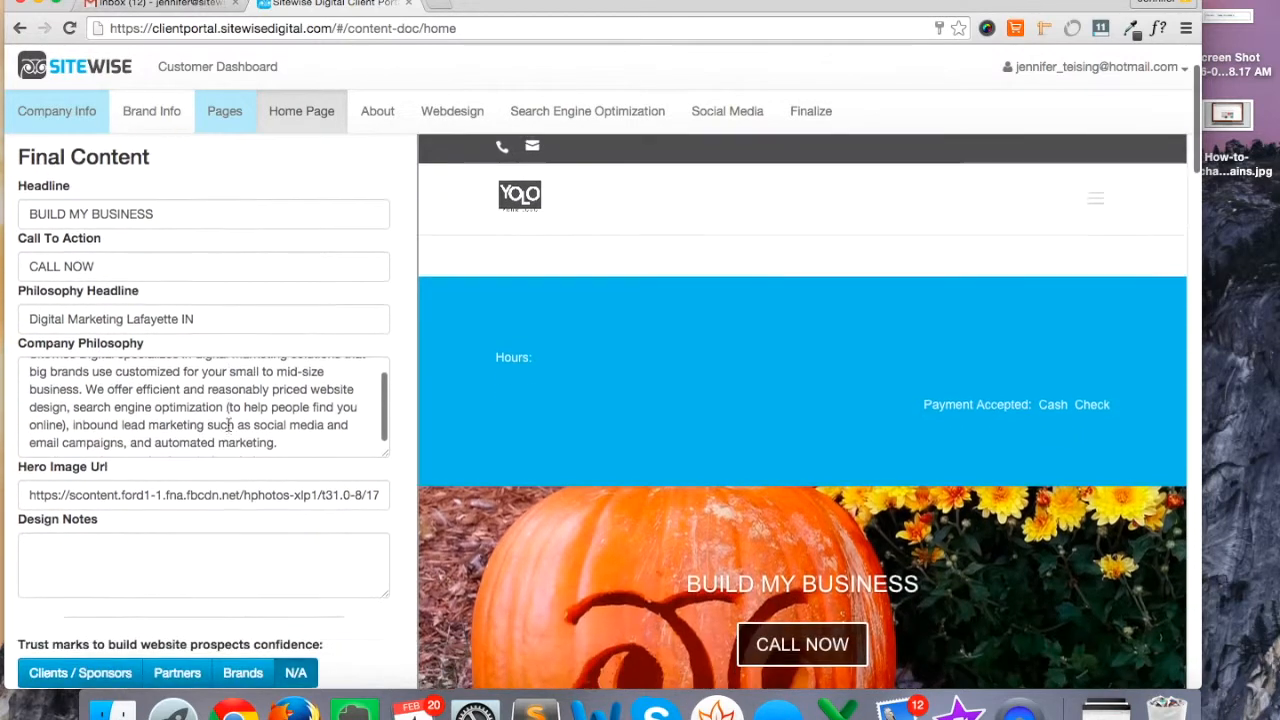
pyautogui.click(29, 212)
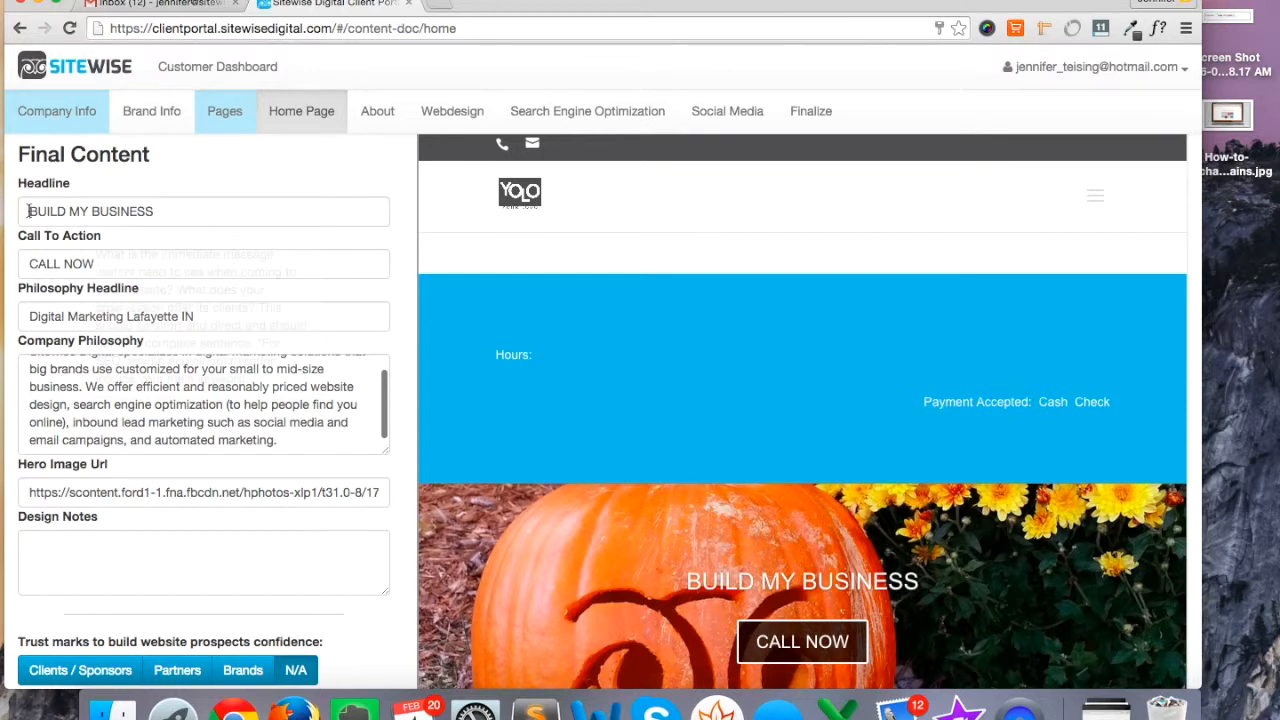
pyautogui.moveTo(29, 212); pyautogui.dragTo(268, 211)
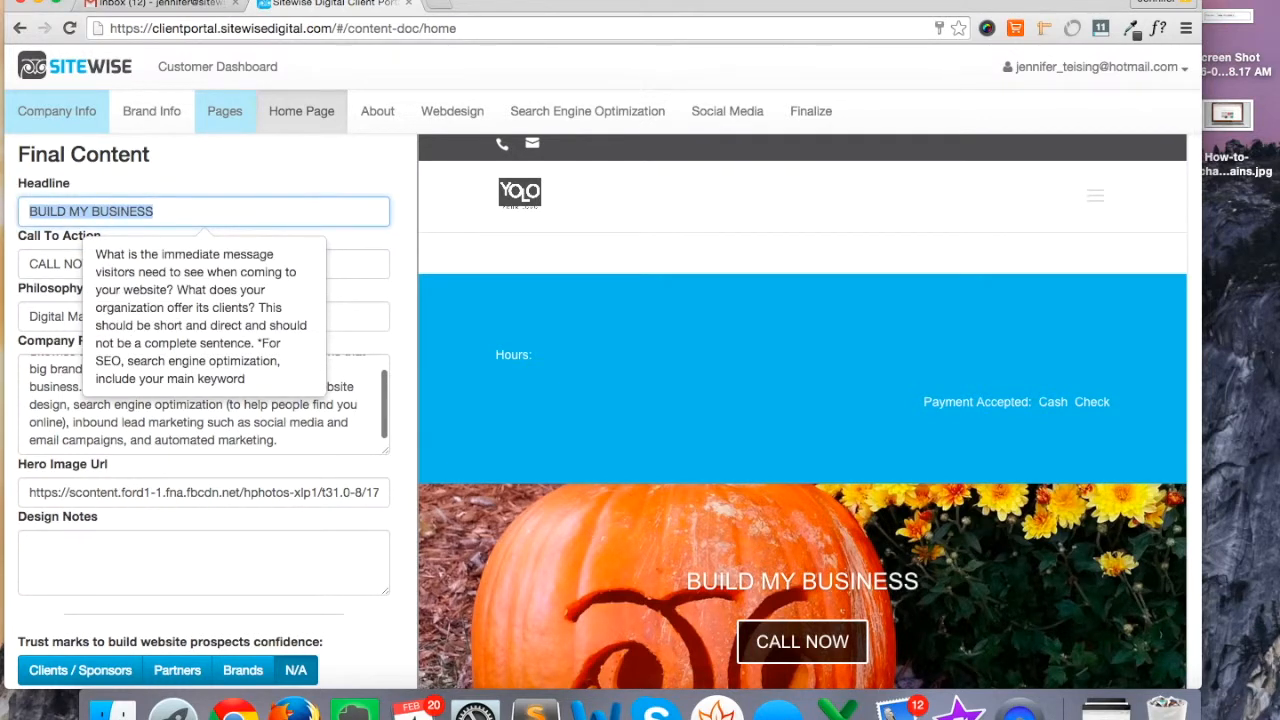
pyautogui.write('NEW HEAD')
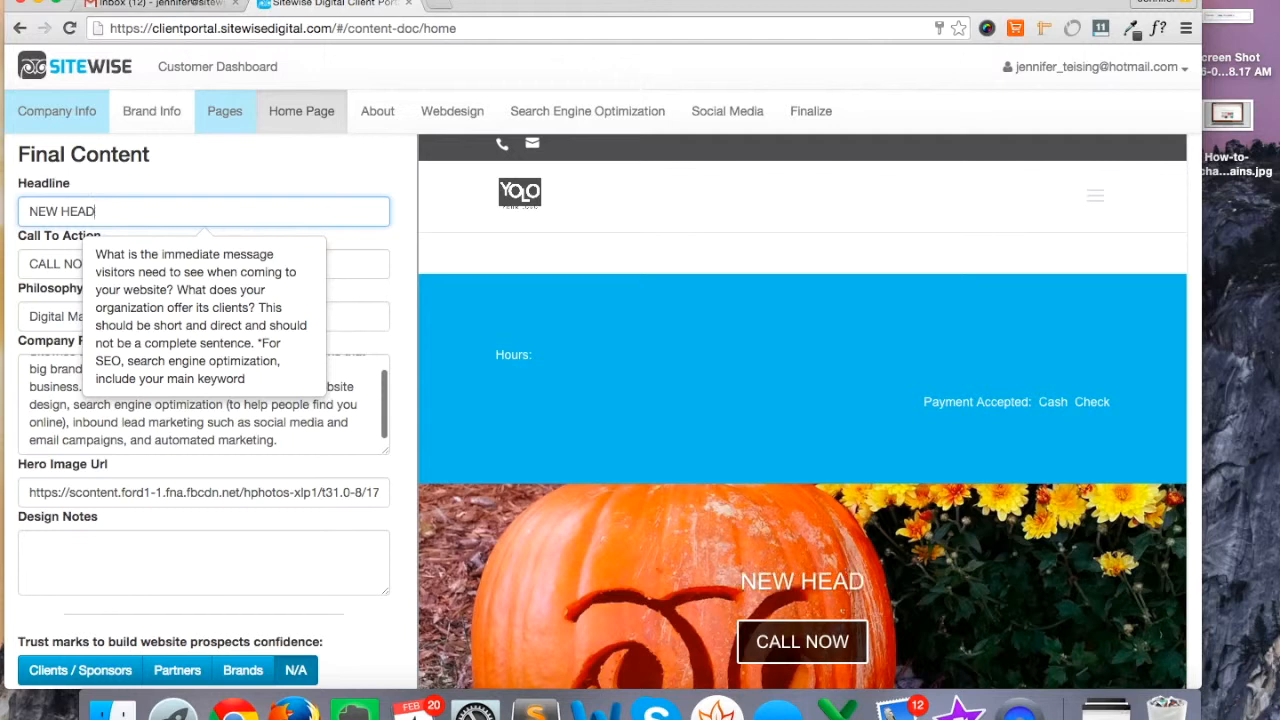
pyautogui.write('LINE')
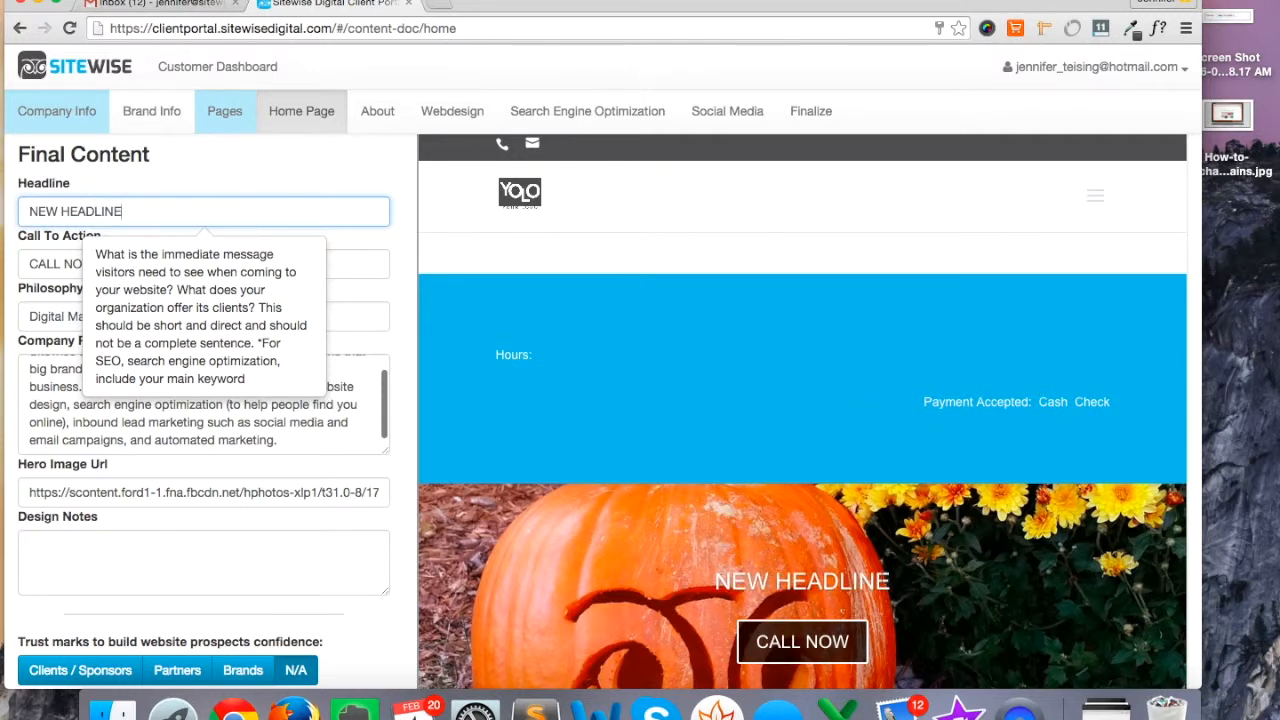
pyautogui.click(57, 266)
pyautogui.moveTo(28, 263); pyautogui.dragTo(216, 264)
pyautogui.write('S')
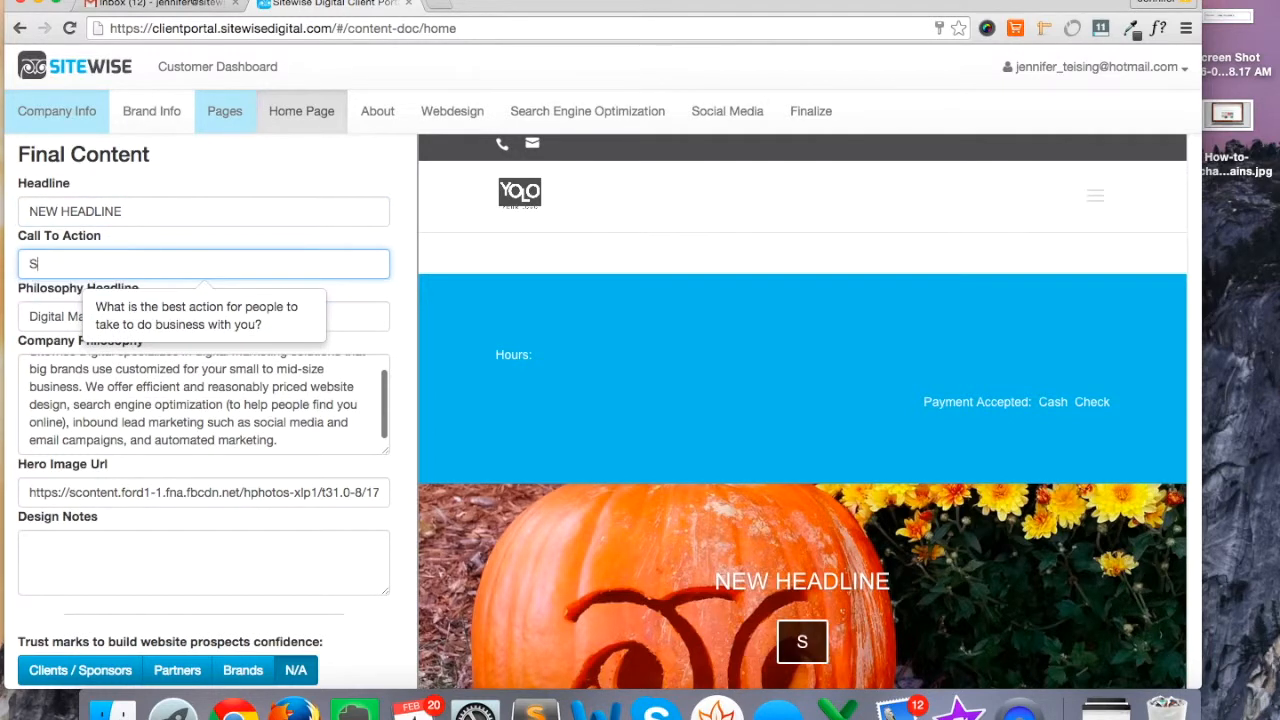
pyautogui.write('CHEDULE CONSULTATION')
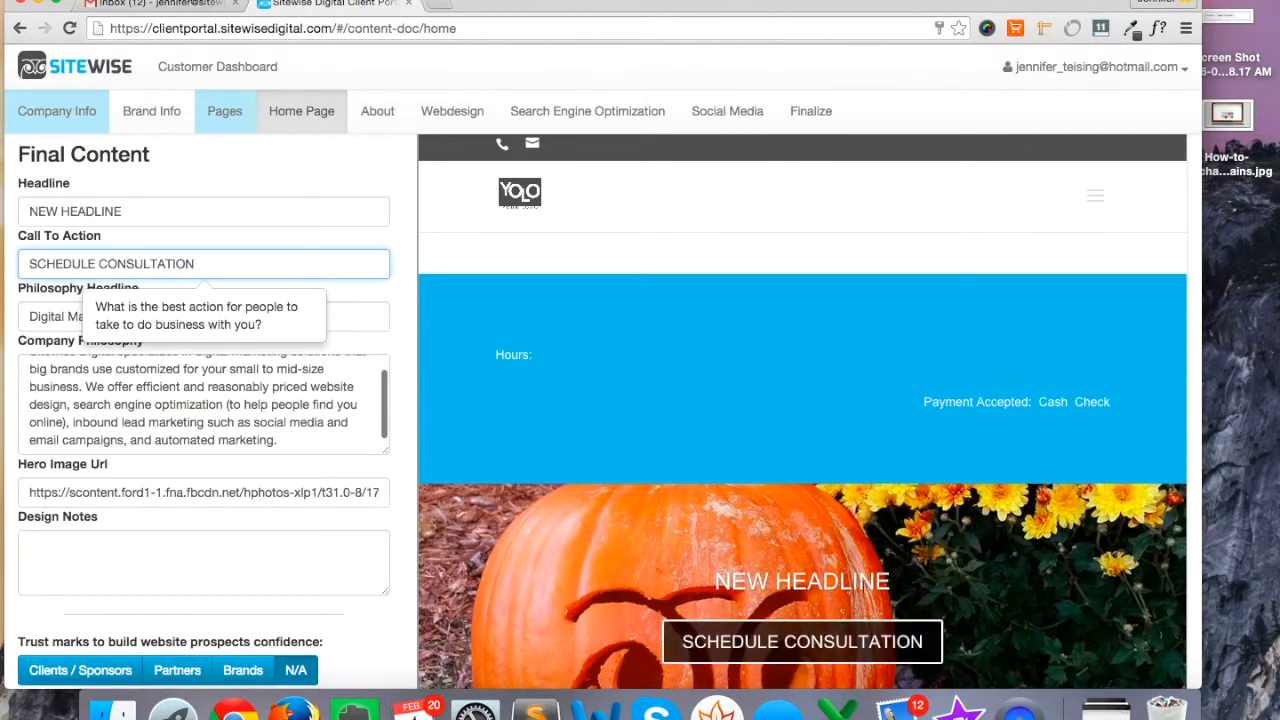
# Review the updated home page in Full Preview, then bring the Final Content fields back
pyautogui.scroll(2, 570, 379)
pyautogui.click(1140, 184)
pyautogui.scroll(-5, 519, 402)
pyautogui.scroll(2, 519, 402)
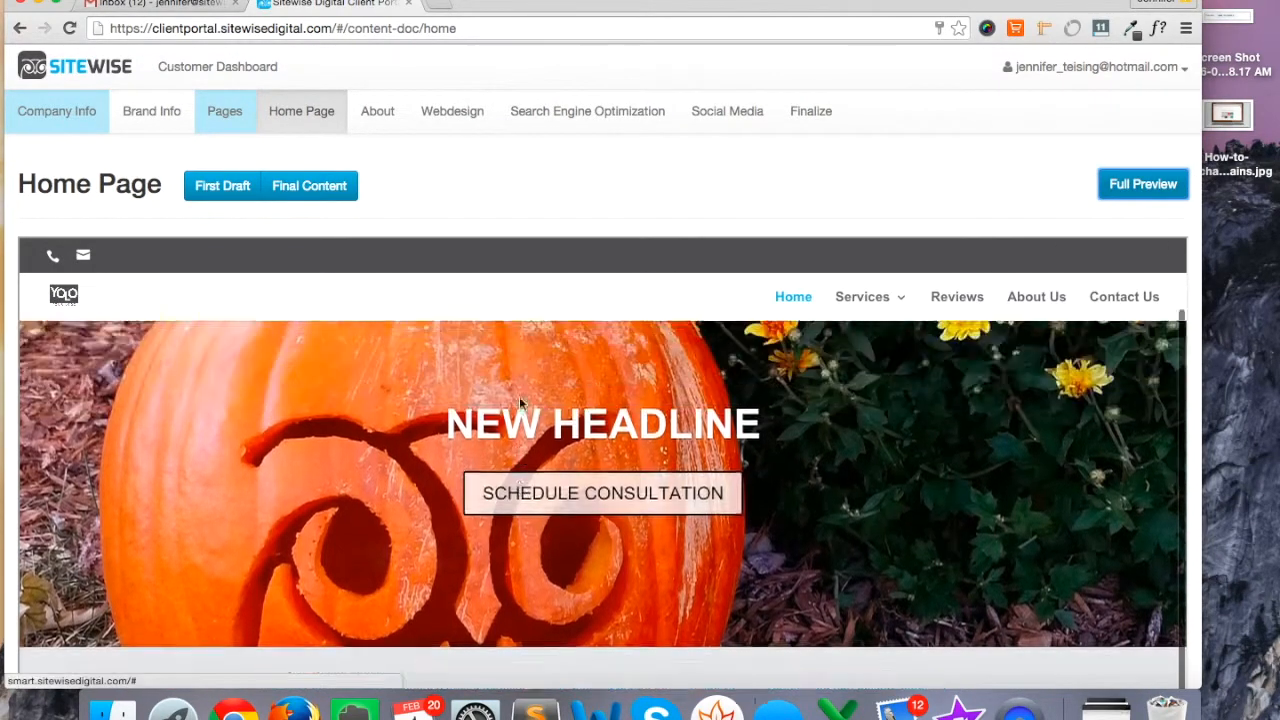
pyautogui.scroll(3, 519, 402)
pyautogui.click(312, 187)
# Switch the editor so only the First Draft fields are shown
pyautogui.click(221, 188)
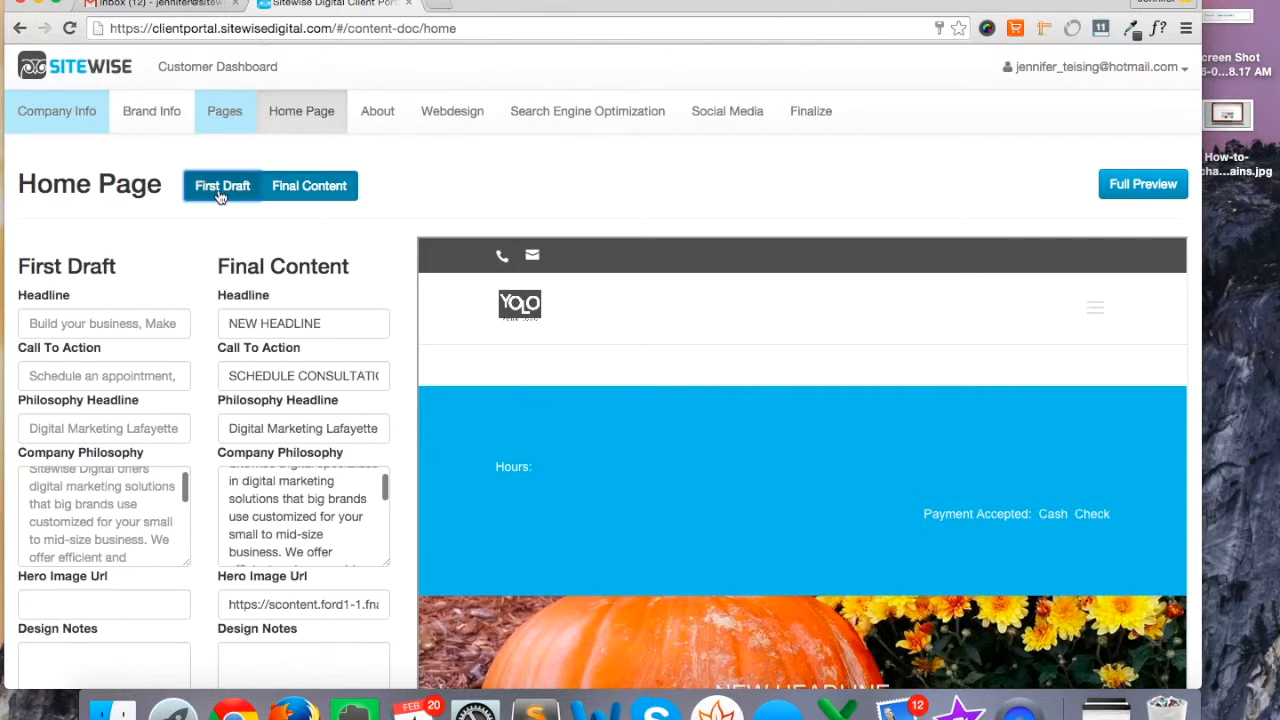
pyautogui.click(221, 194)
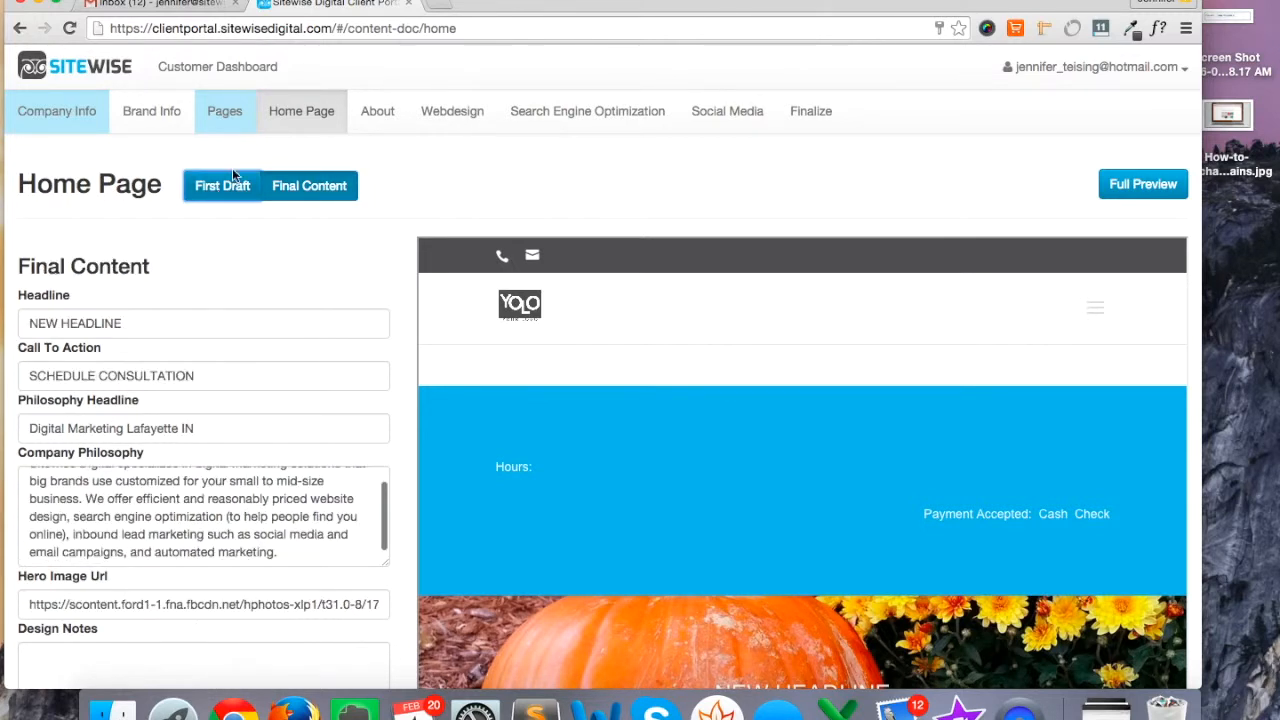
pyautogui.click(277, 190)
pyautogui.click(226, 189)
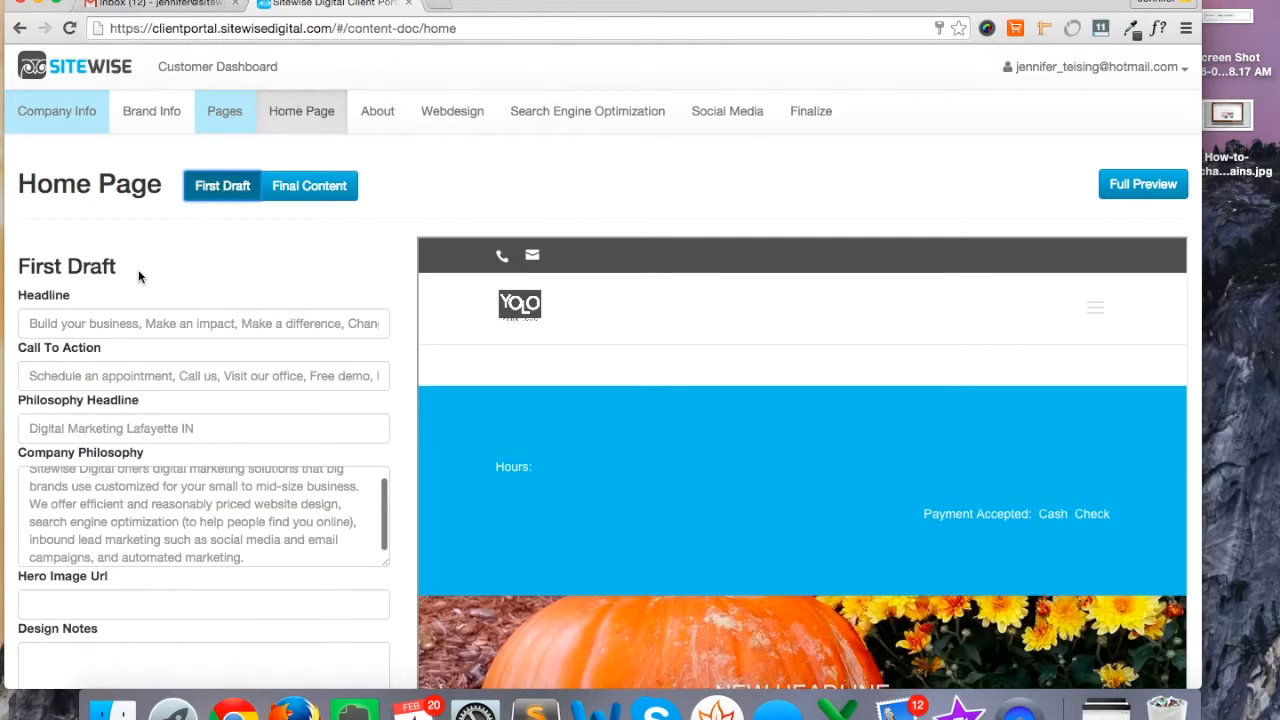
pyautogui.moveTo(18, 266); pyautogui.dragTo(170, 265)
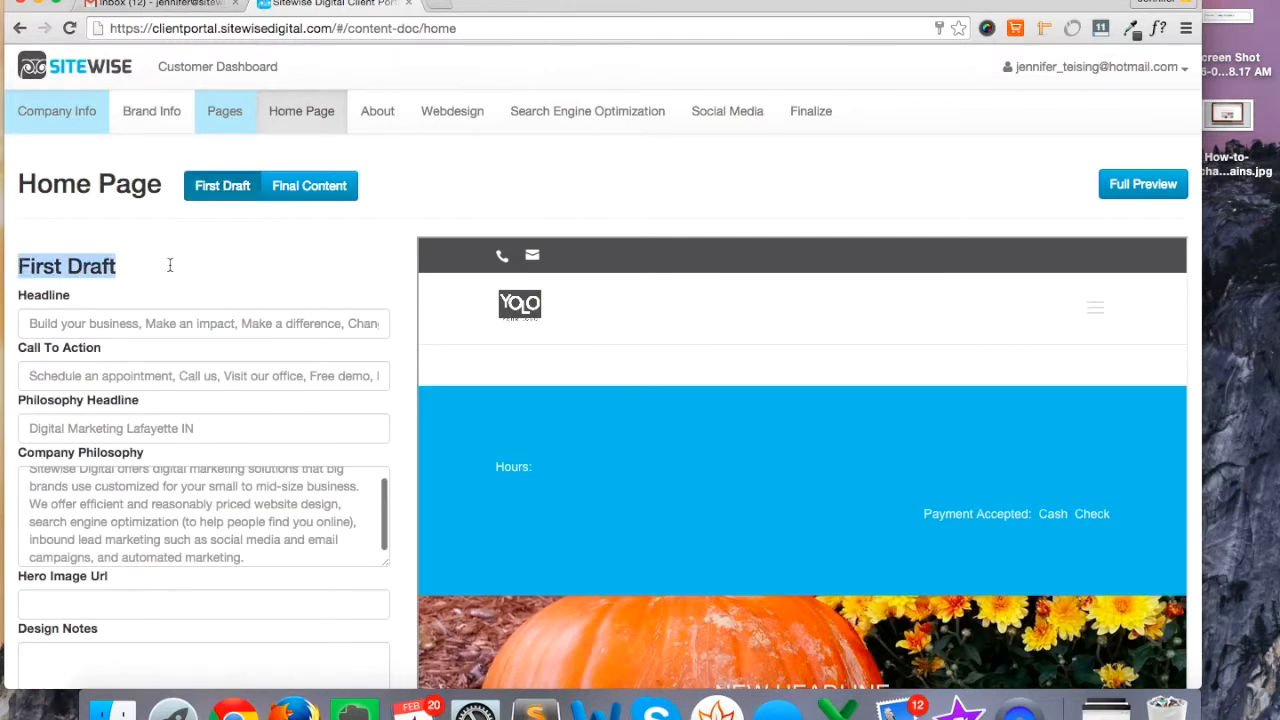
# Submit the home page first draft with Submit Initial Content for Copywriter
pyautogui.scroll(-15, 185, 423)
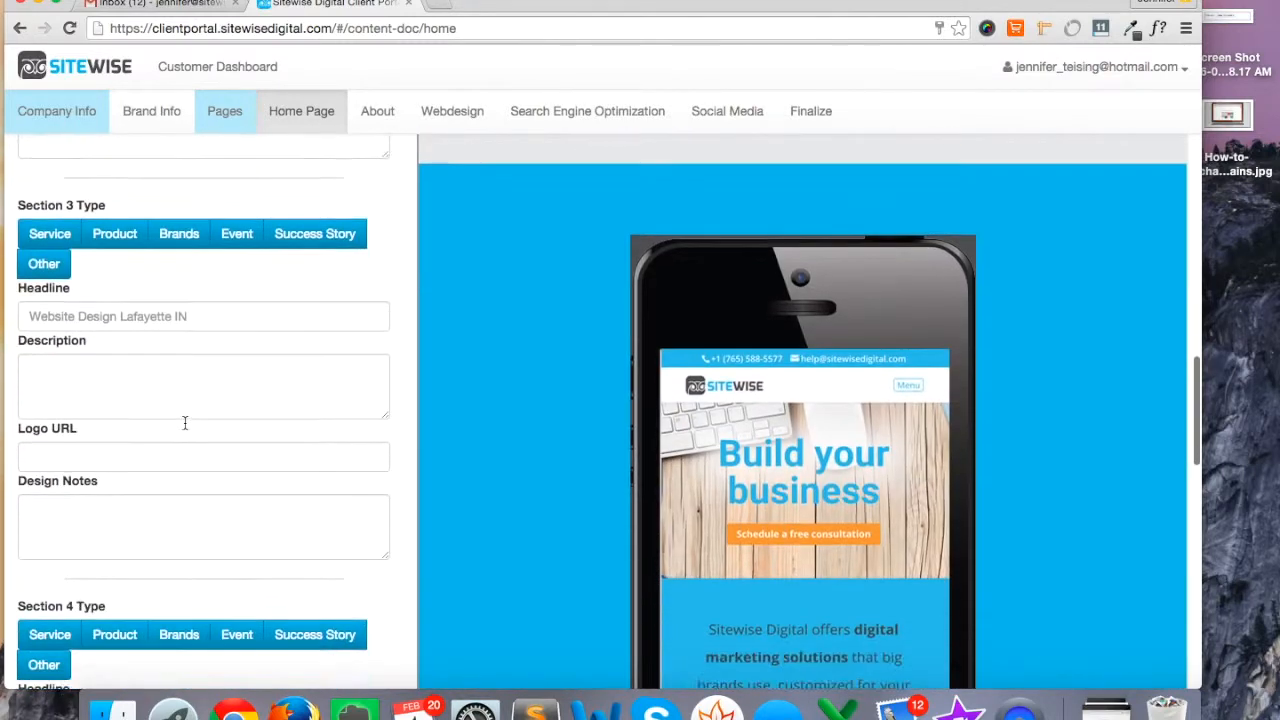
pyautogui.scroll(-20, 185, 423)
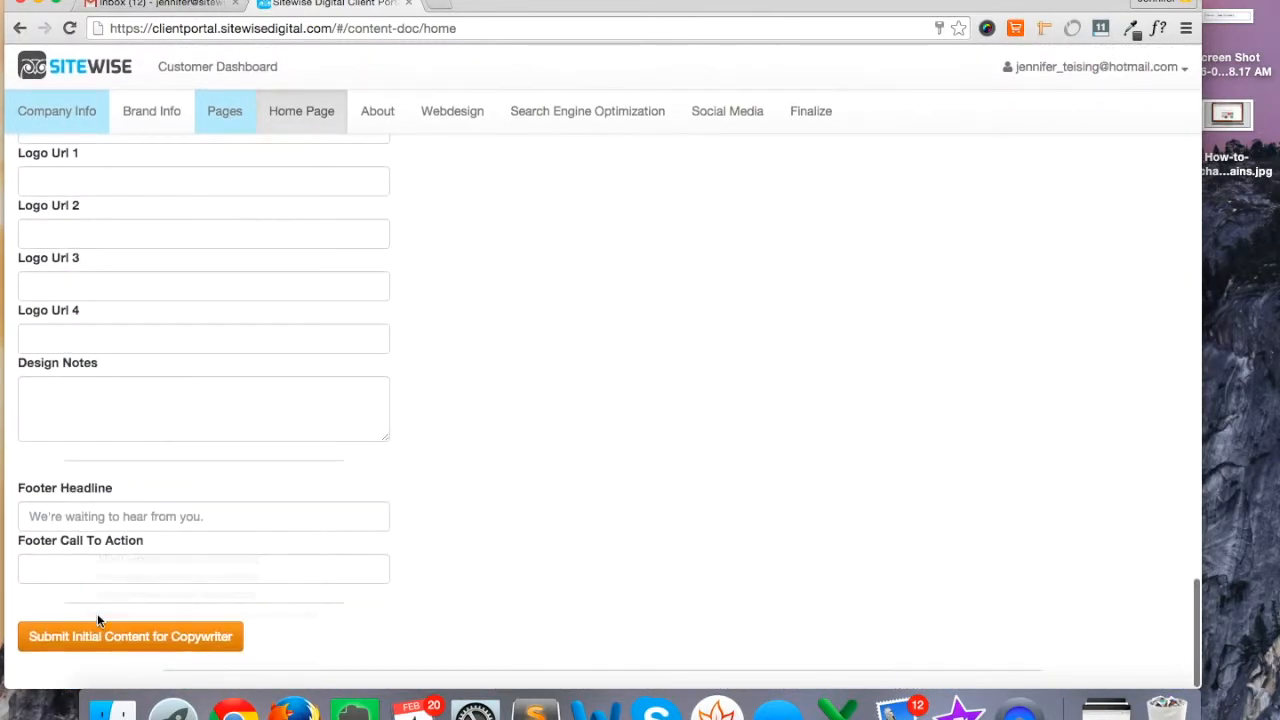
pyautogui.moveTo(100, 643)
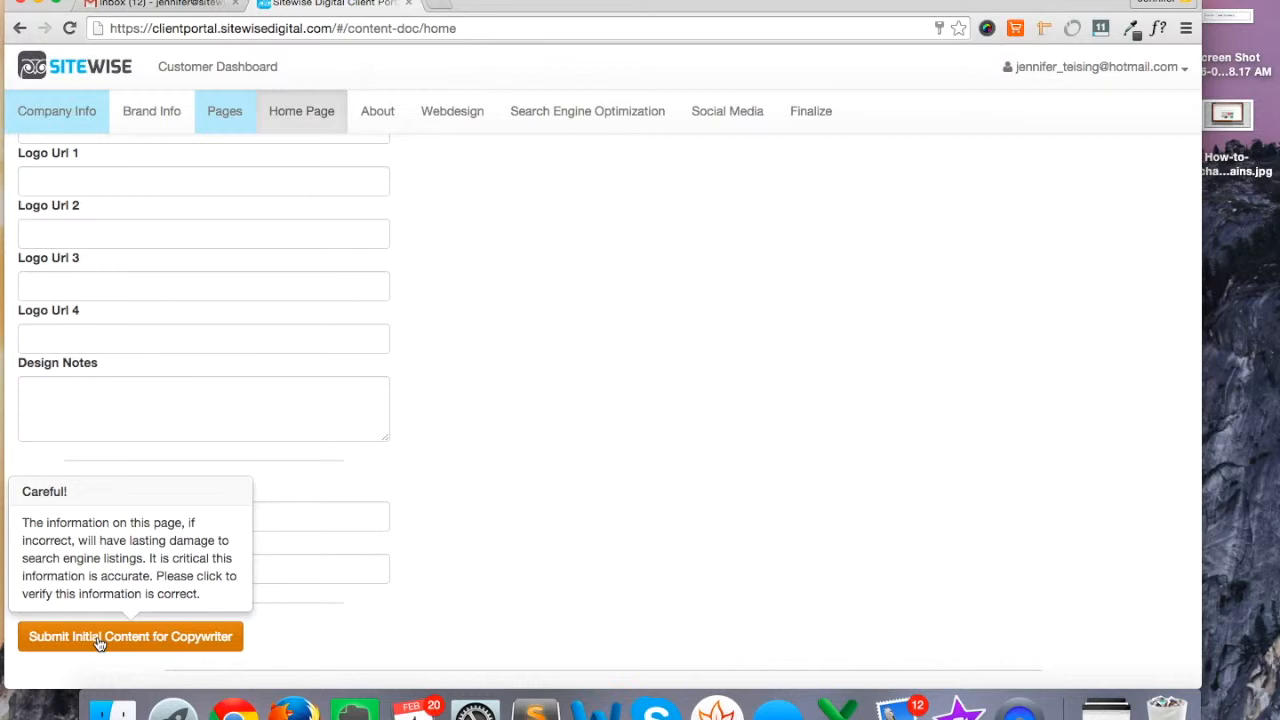
pyautogui.click(100, 643)
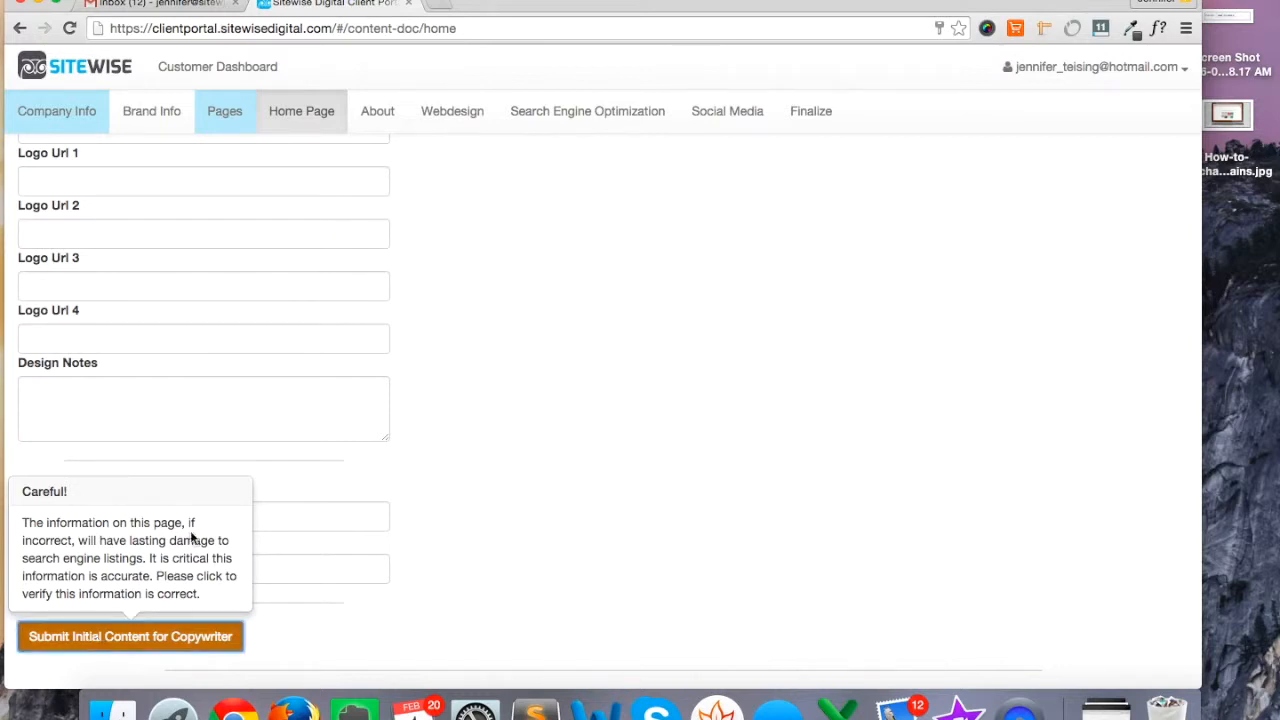
pyautogui.scroll(10, 273, 252)
pyautogui.scroll(15, 273, 260)
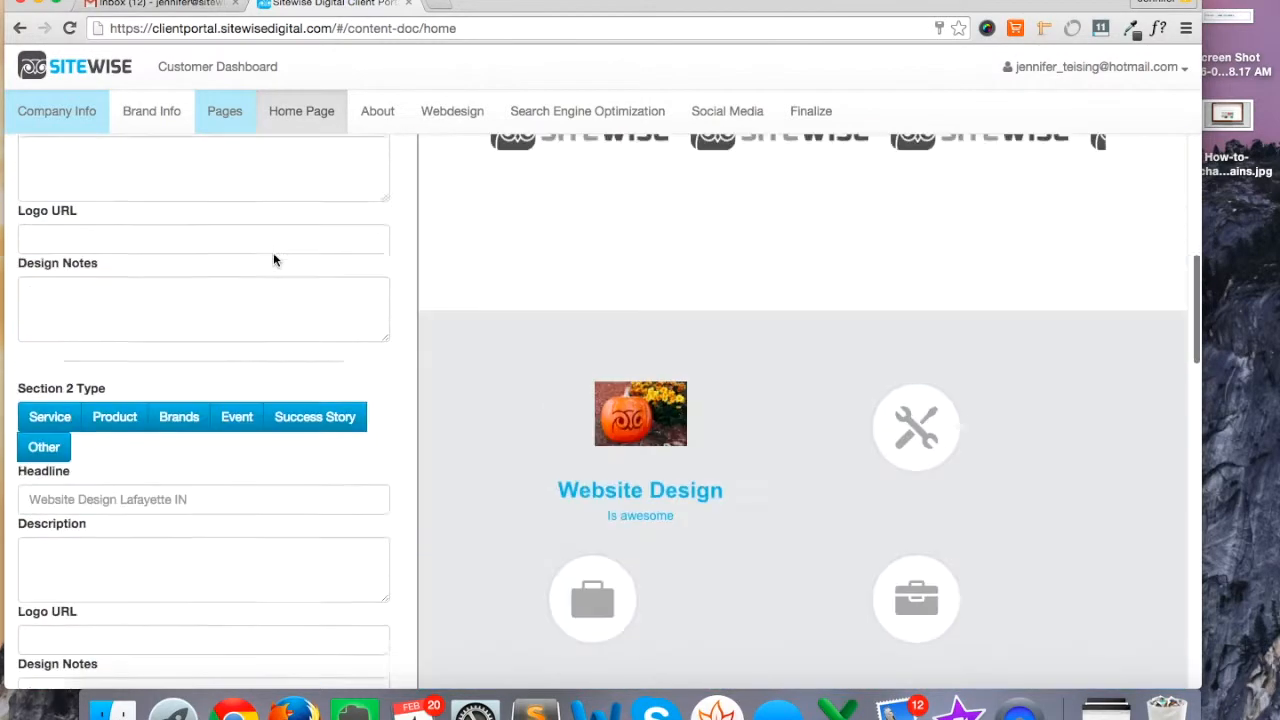
pyautogui.scroll(5, 273, 260)
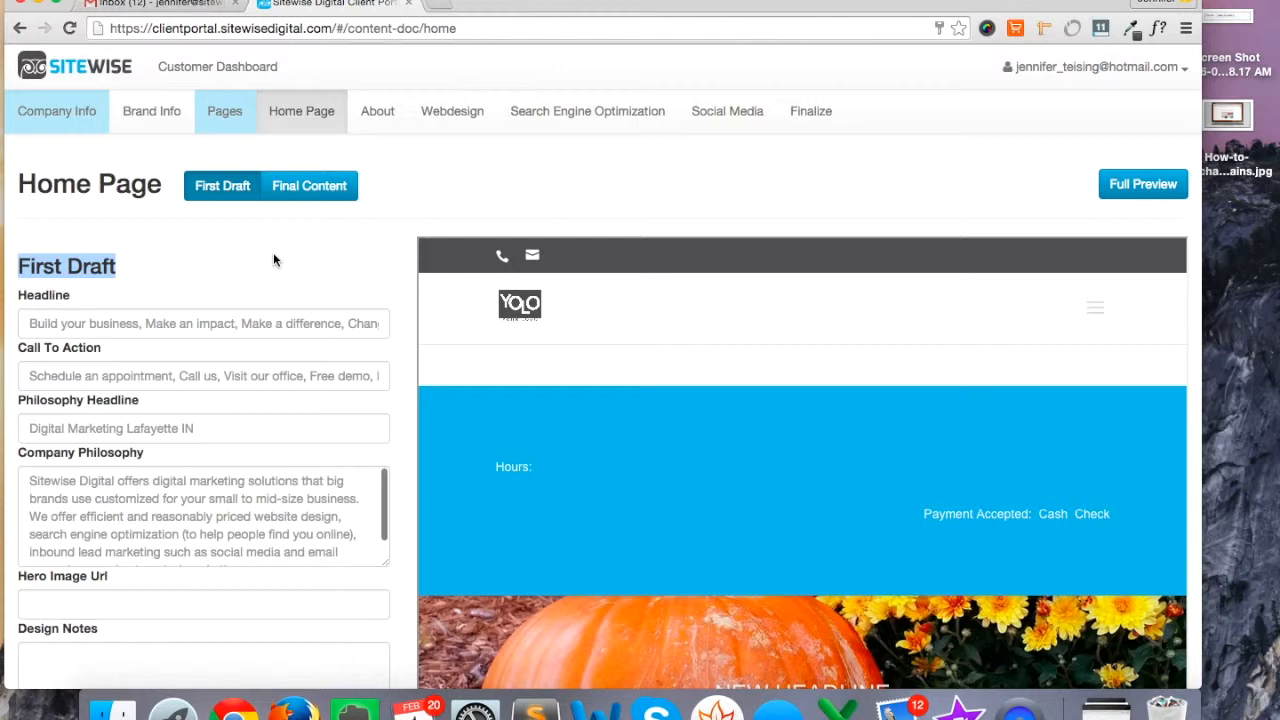
# Show only Final Content, scroll the preview to check NEW HEADLINE, then move to the About page
pyautogui.click(309, 188)
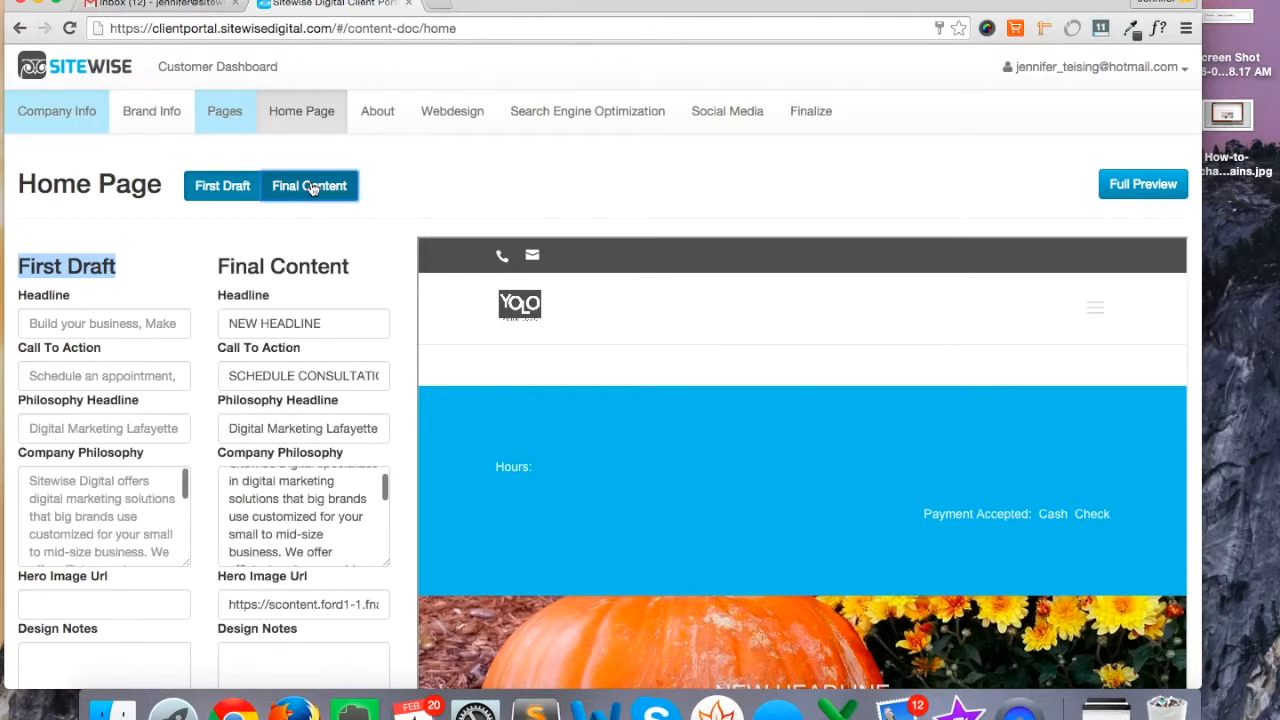
pyautogui.click(238, 190)
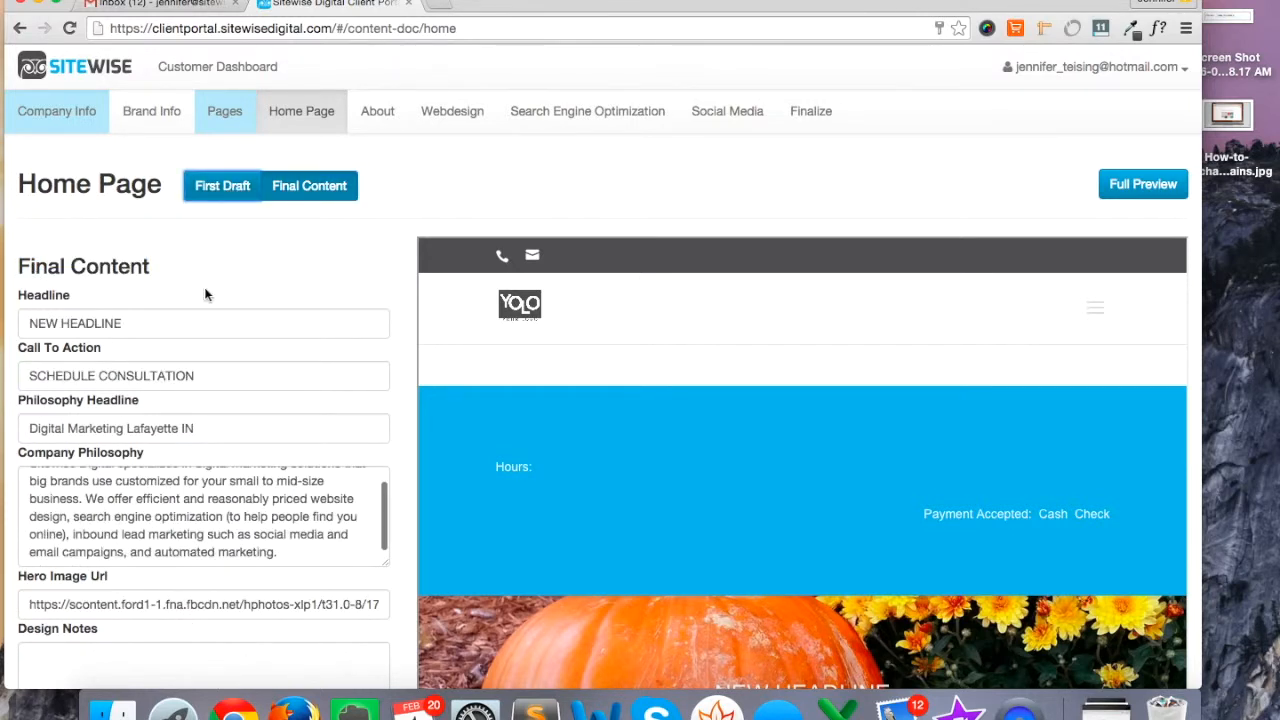
pyautogui.scroll(-2, 234, 467)
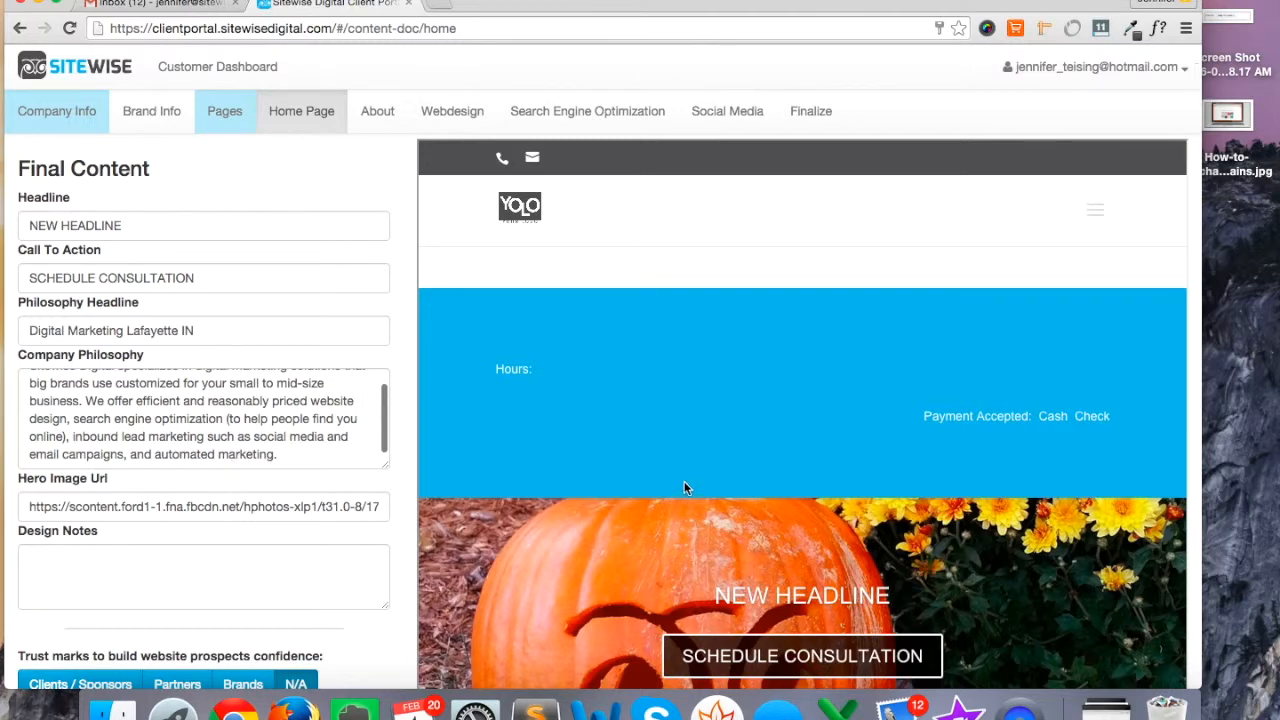
pyautogui.scroll(-10, 684, 481)
pyautogui.scroll(-5, 796, 409)
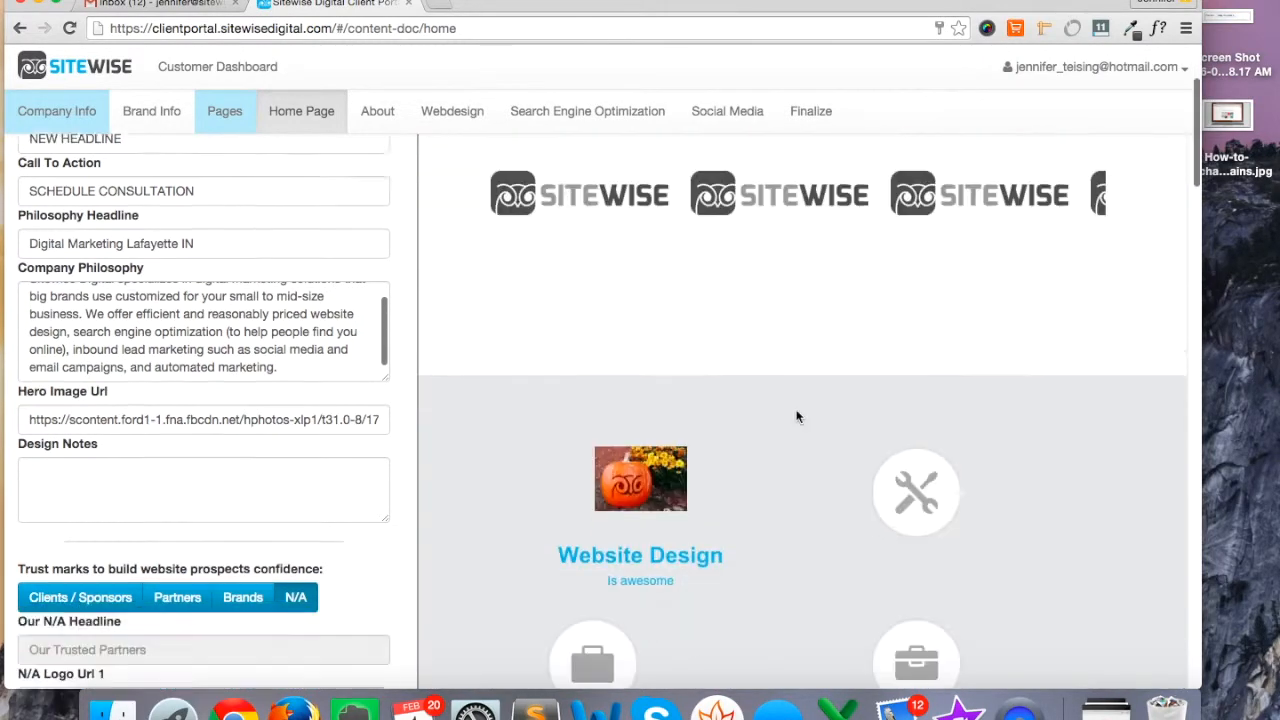
pyautogui.scroll(15, 796, 412)
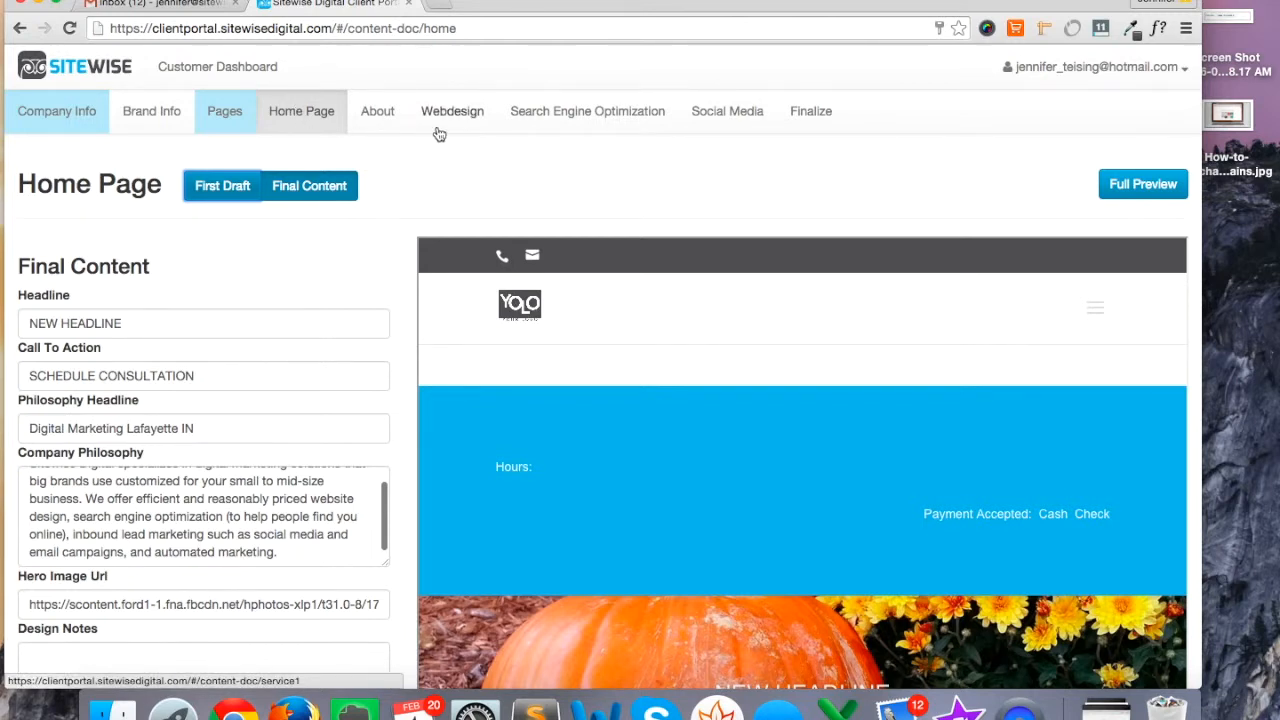
pyautogui.click(378, 112)
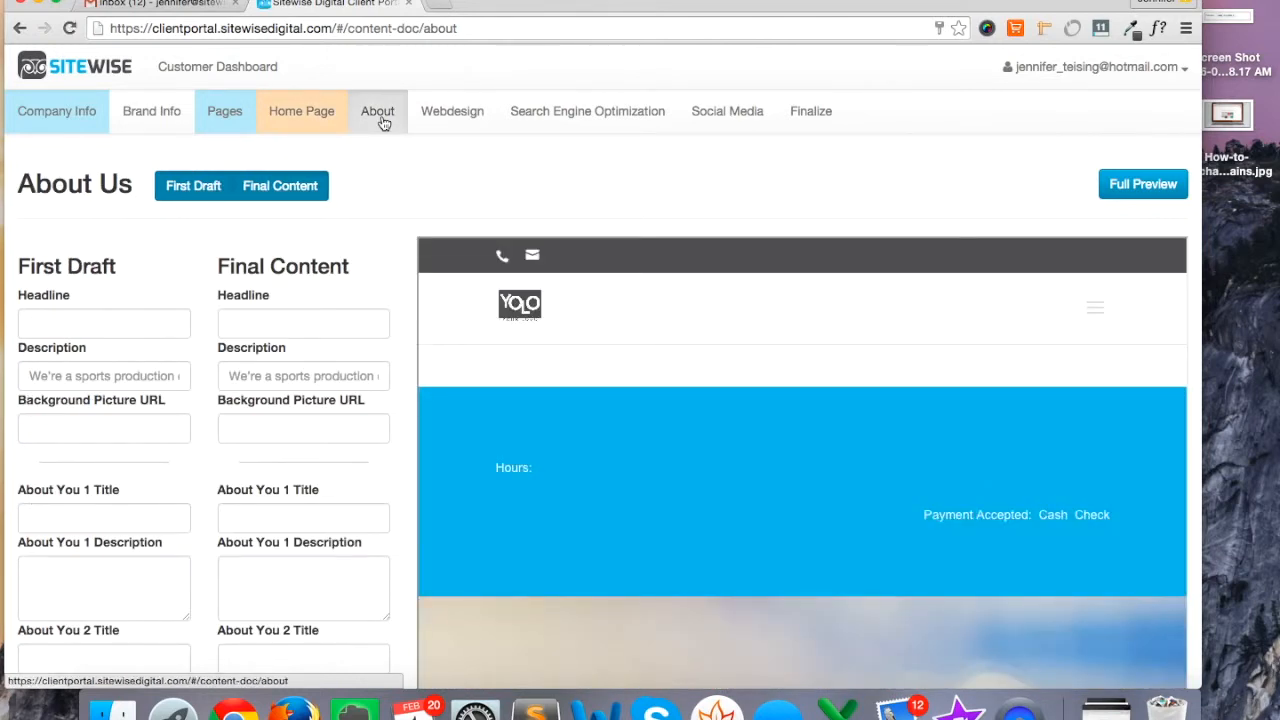
# Open the Finalize page to review each page's first-draft and final-content status
pyautogui.click(812, 113)
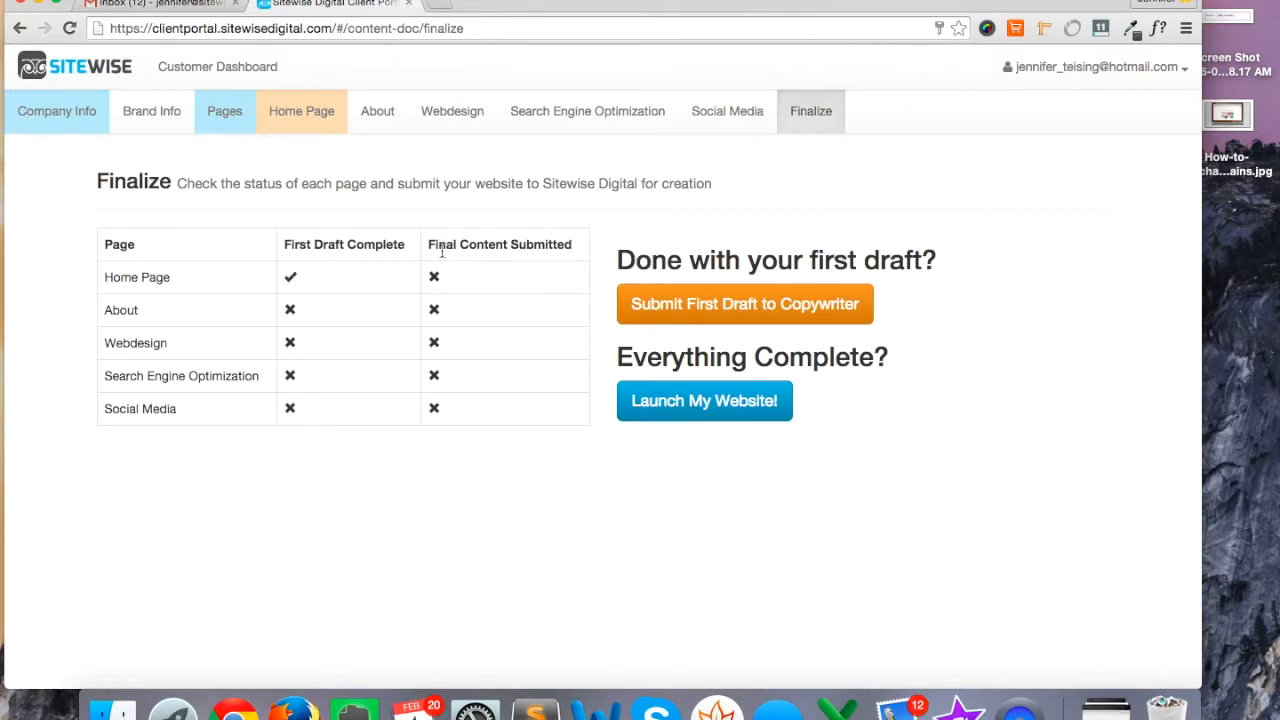
pyautogui.moveTo(427, 245); pyautogui.dragTo(576, 246)
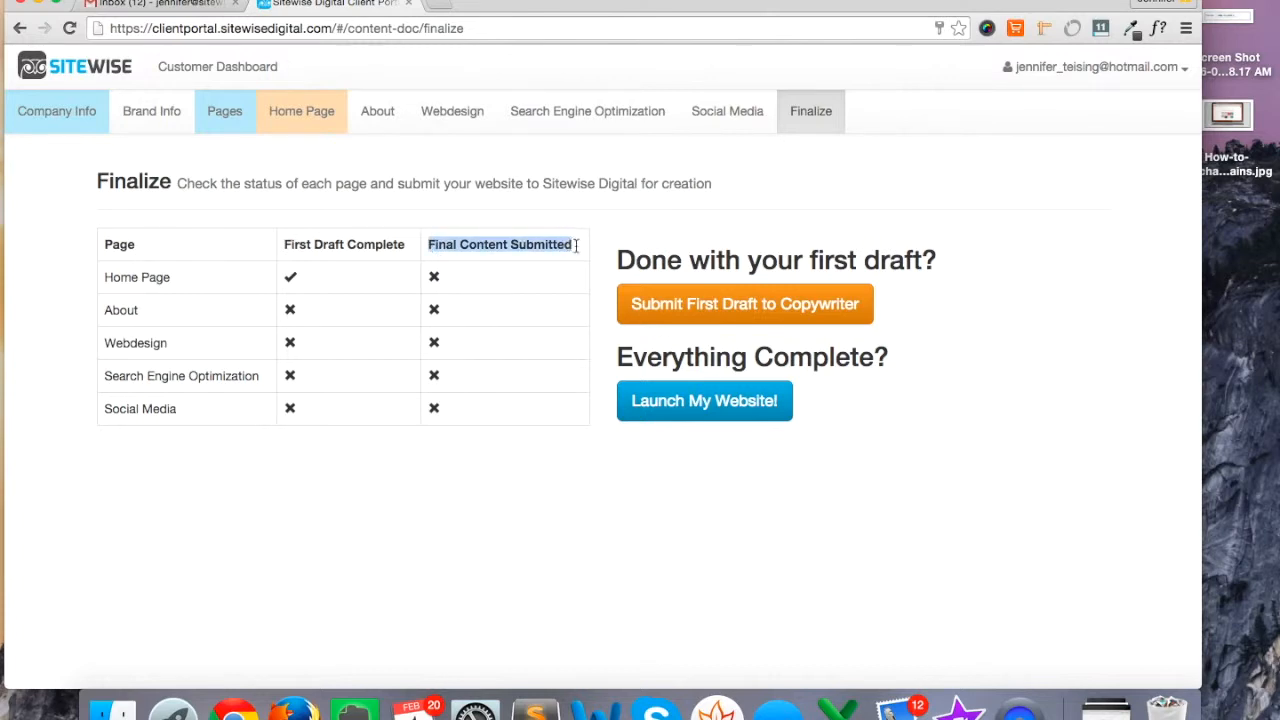